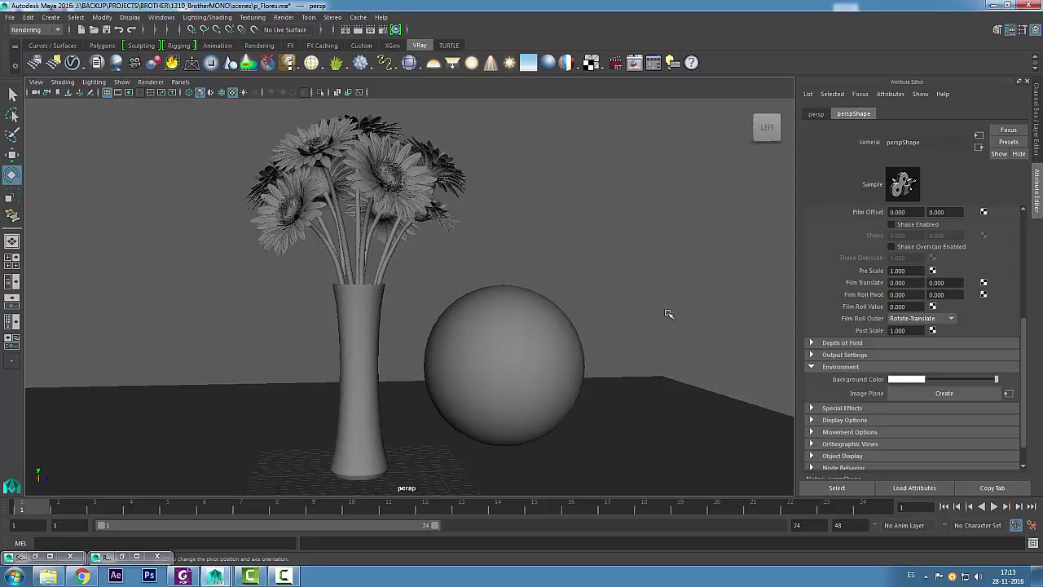
Look over the previous V-Ray render, then return to the scene view.
key("Caps_Lock")
left_click(635, 63)
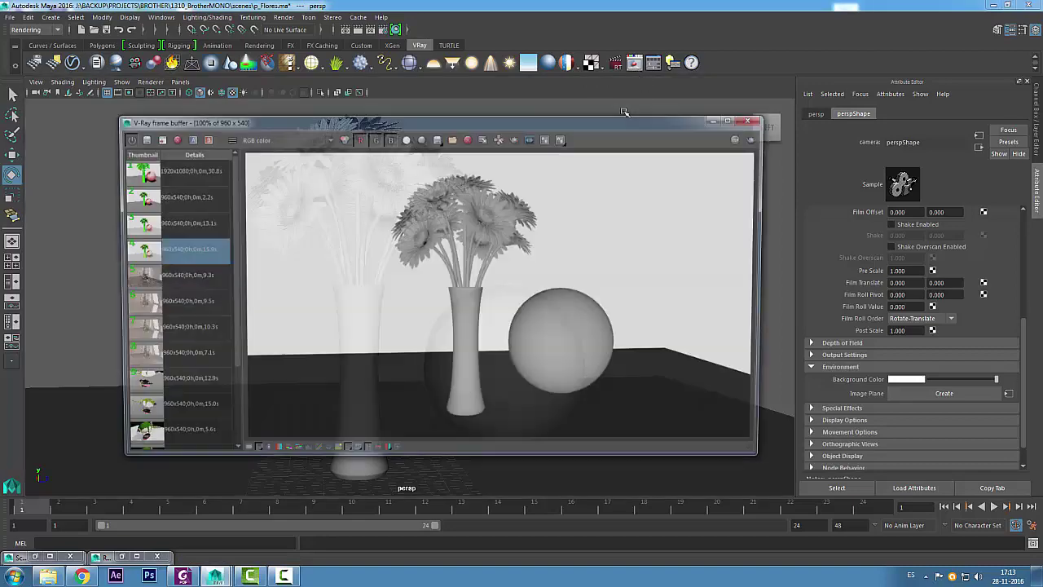
left_click(718, 119)
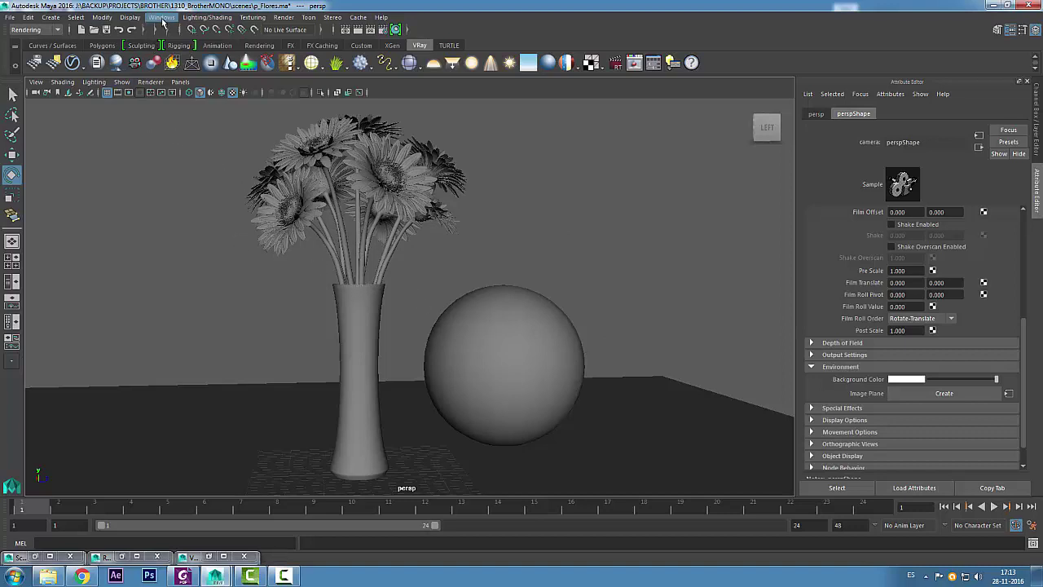
Create a VRayToon1 effect from Create > V-Ray, with black 1.5-pixel lines at opacity 1.
left_click(53, 19)
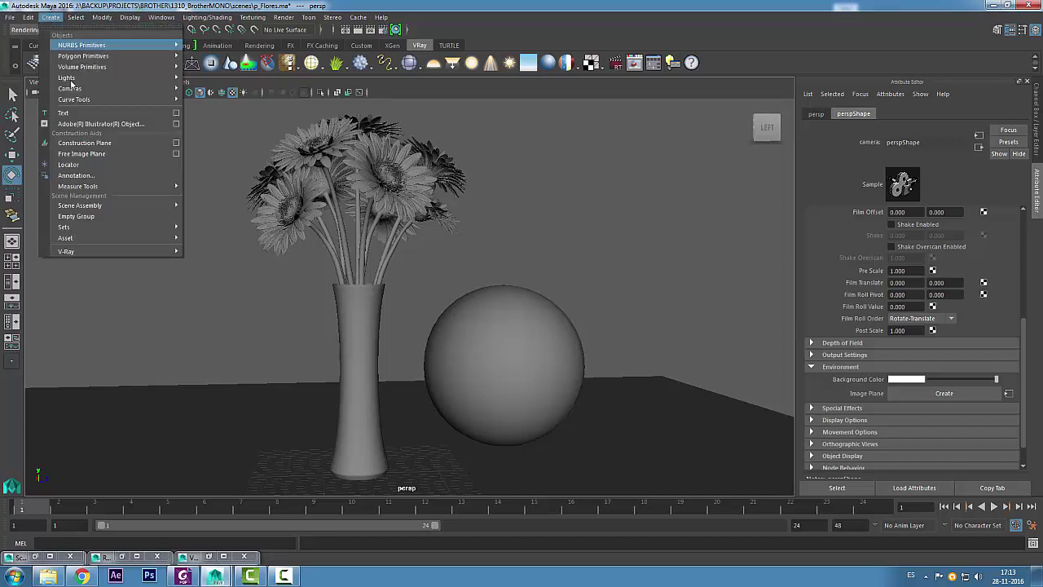
mouse_move(132, 227)
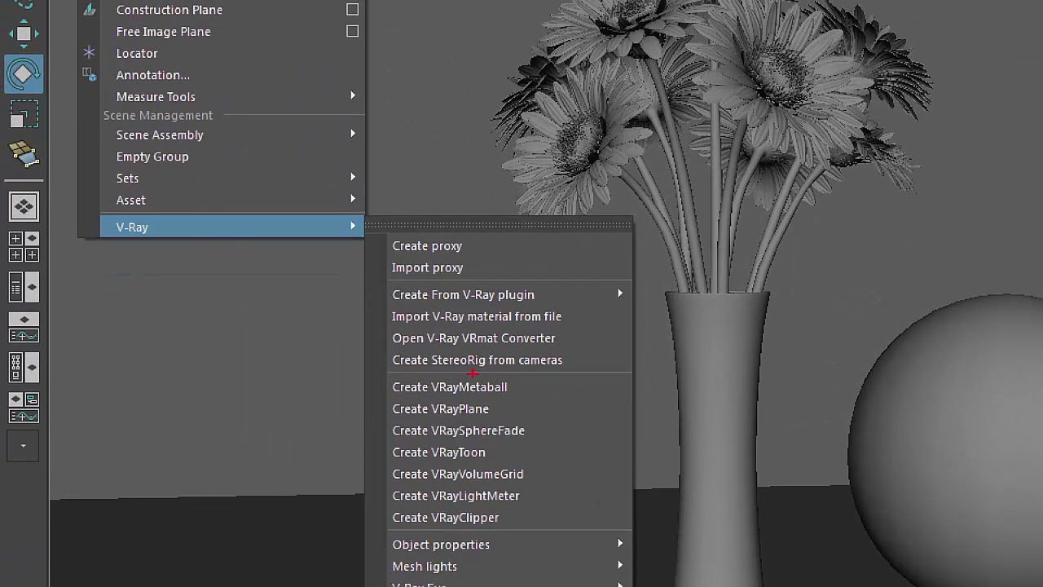
left_click_drag(302, 227, 367, 163)
left_click_drag(499, 448, 521, 475)
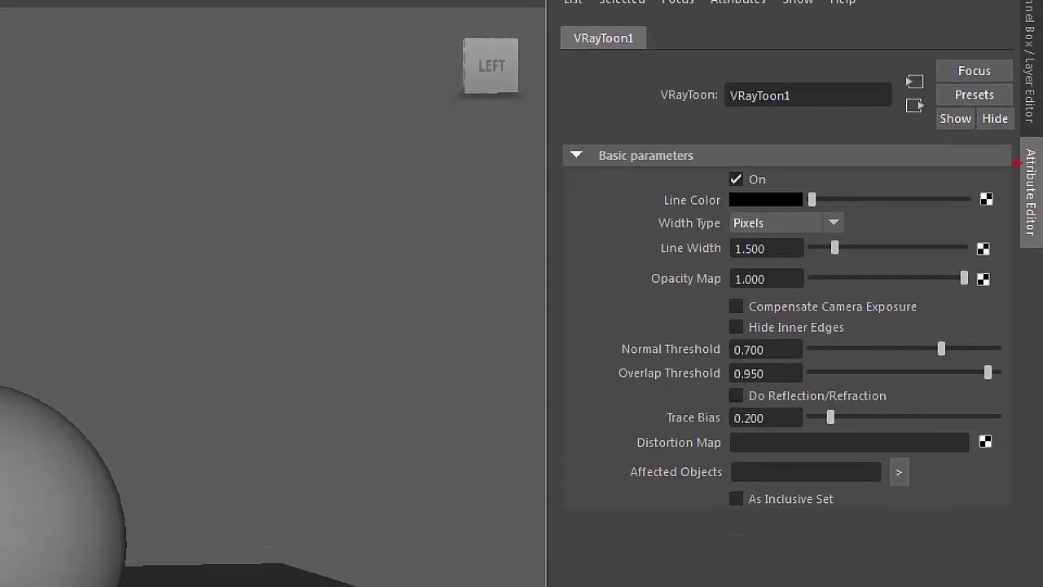
left_click_drag(996, 148, 1015, 163)
left_click_drag(647, 34, 660, 35)
left_click_drag(643, 451, 946, 478)
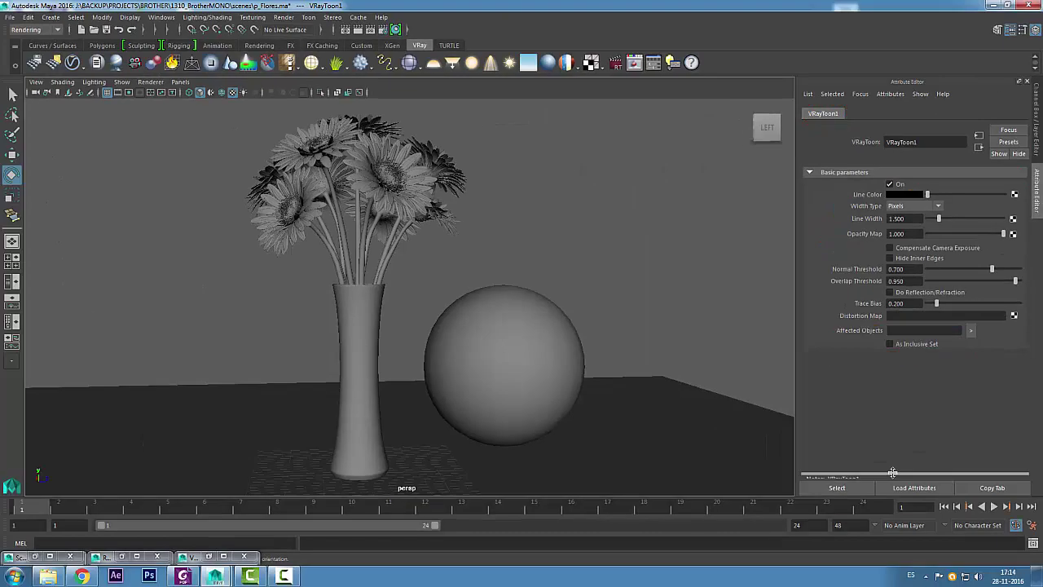
View the current V-Ray render at full size, then return to the scene.
left_click(633, 67)
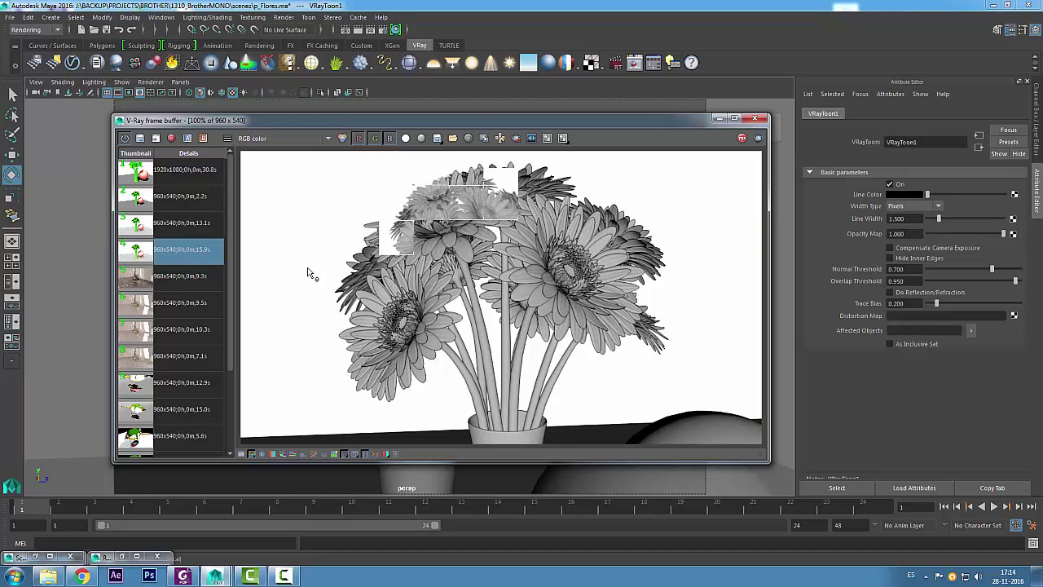
left_click(735, 118)
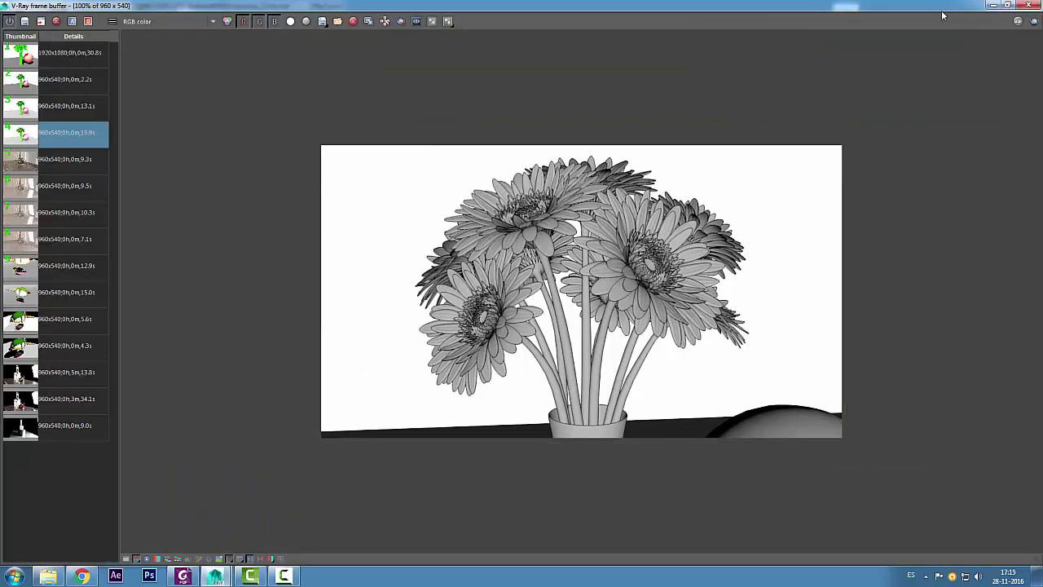
left_click(993, 5)
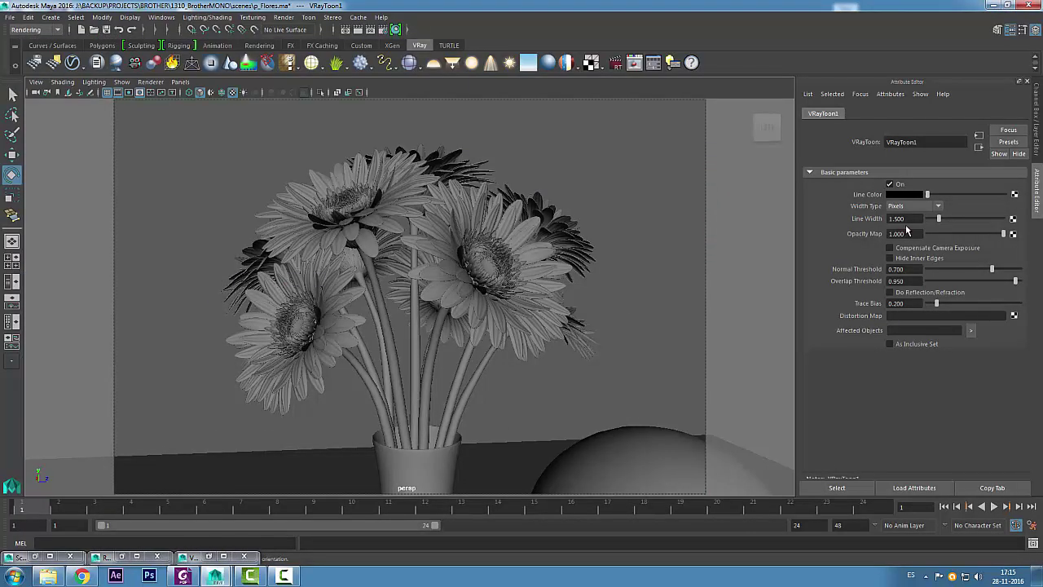
Set VRayToon1 Line Width to 2 and re-render the gerberas with thicker outlines.
double_click(897, 219)
type("2")
key("Return")
left_click(633, 69)
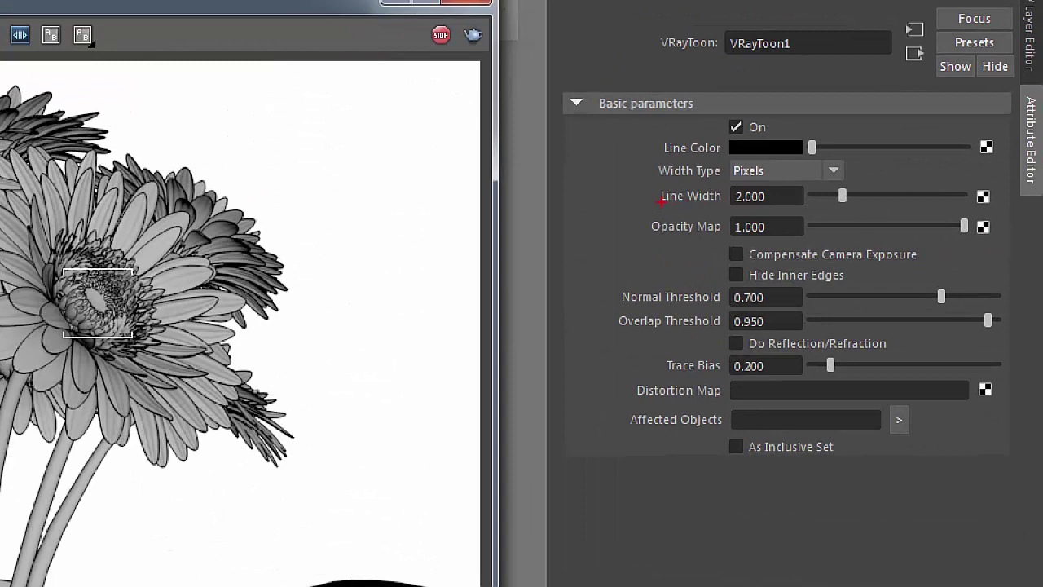
left_click_drag(646, 198, 330, 236)
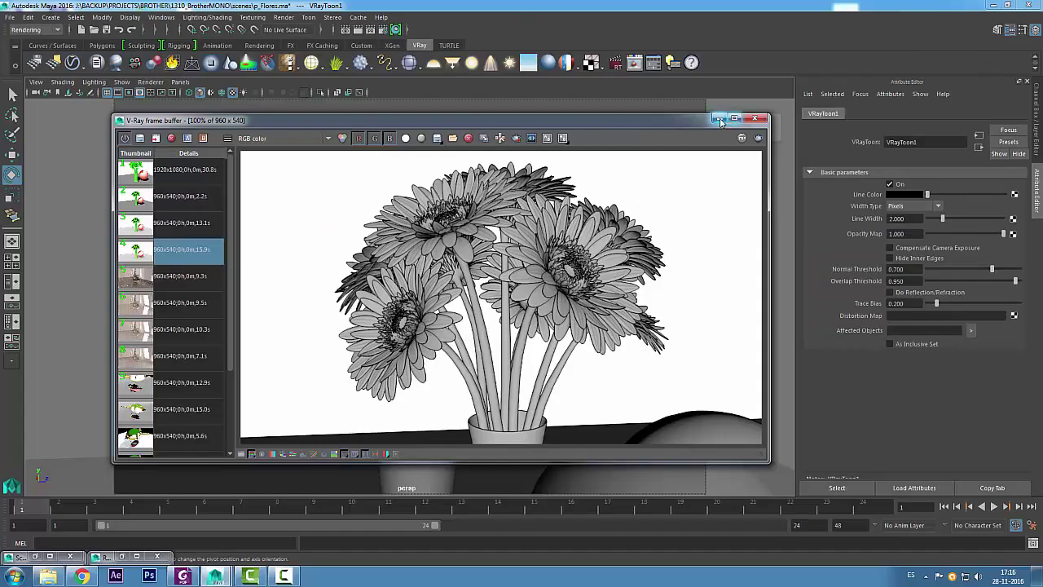
Raise the petal's VRayMtl2 Self-Illumination to full white and render black-on-white line art.
left_click(720, 121)
left_click(992, 113)
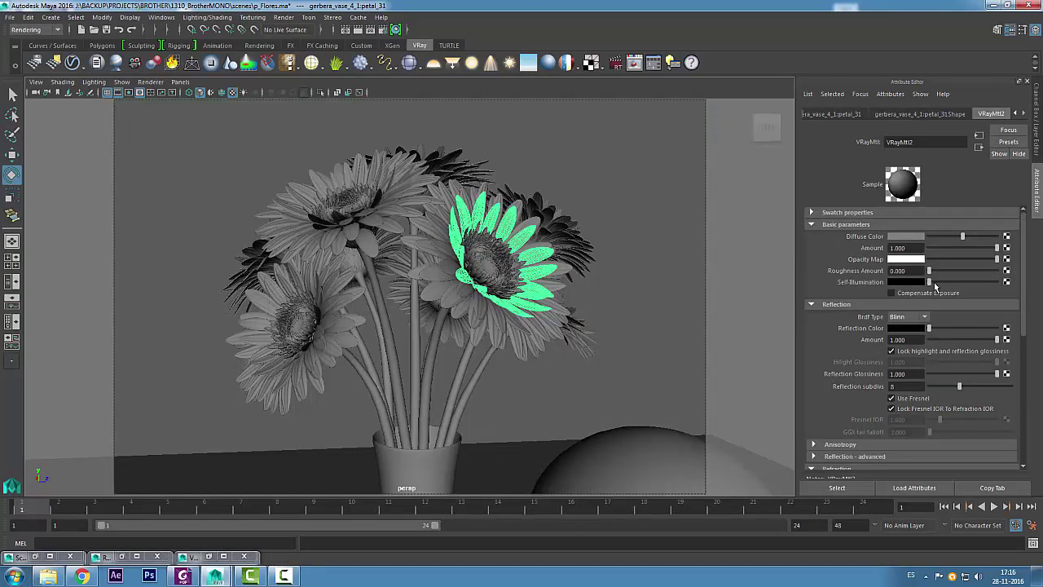
left_click_drag(933, 283, 1034, 285)
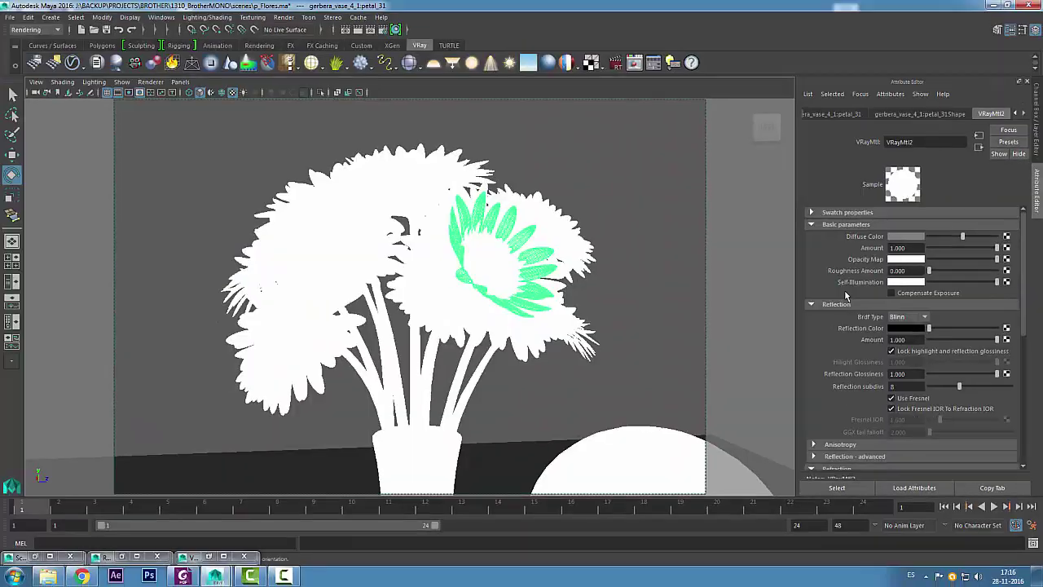
left_click(635, 63)
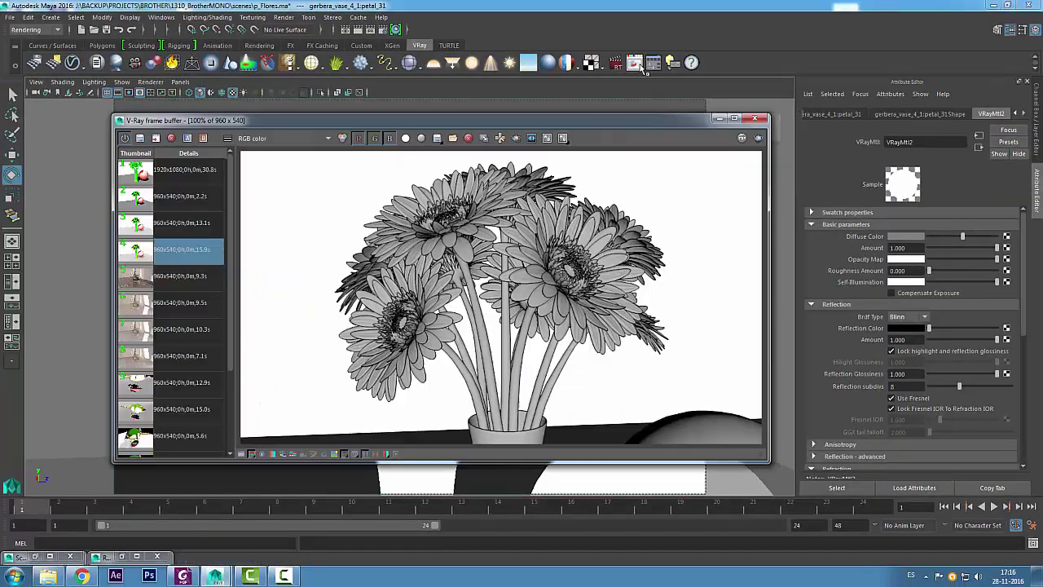
left_click(757, 139)
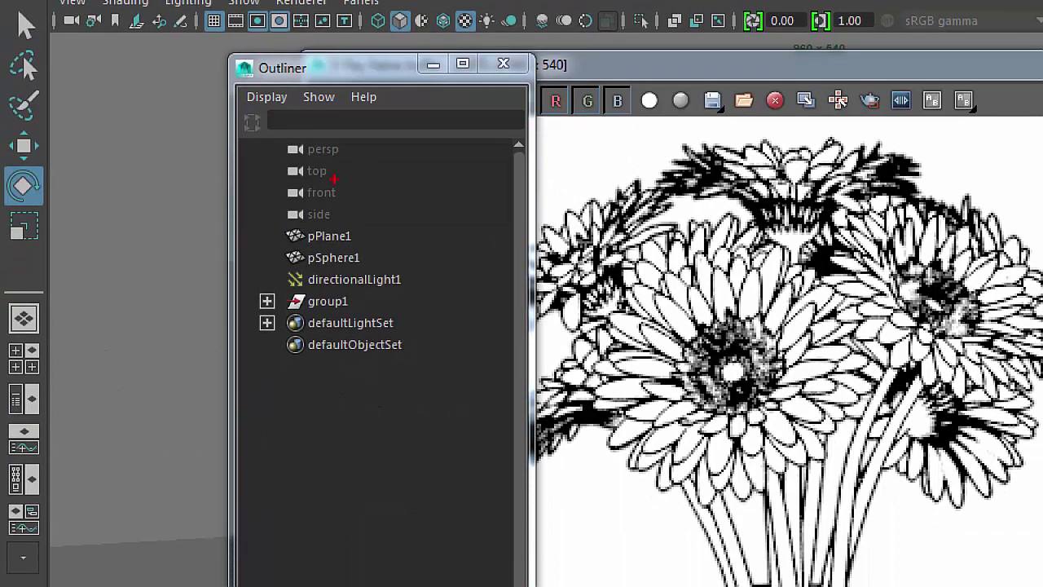
Uncheck DAG Objects Only so VRayToon1 appears, then move the Outliner aside.
left_click_drag(281, 82, 290, 82)
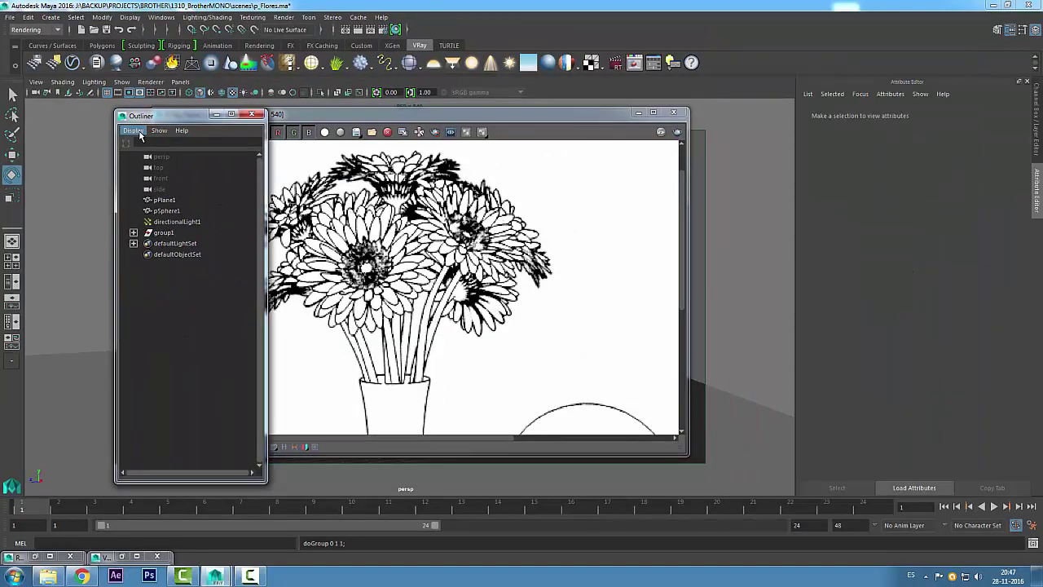
left_click(135, 131)
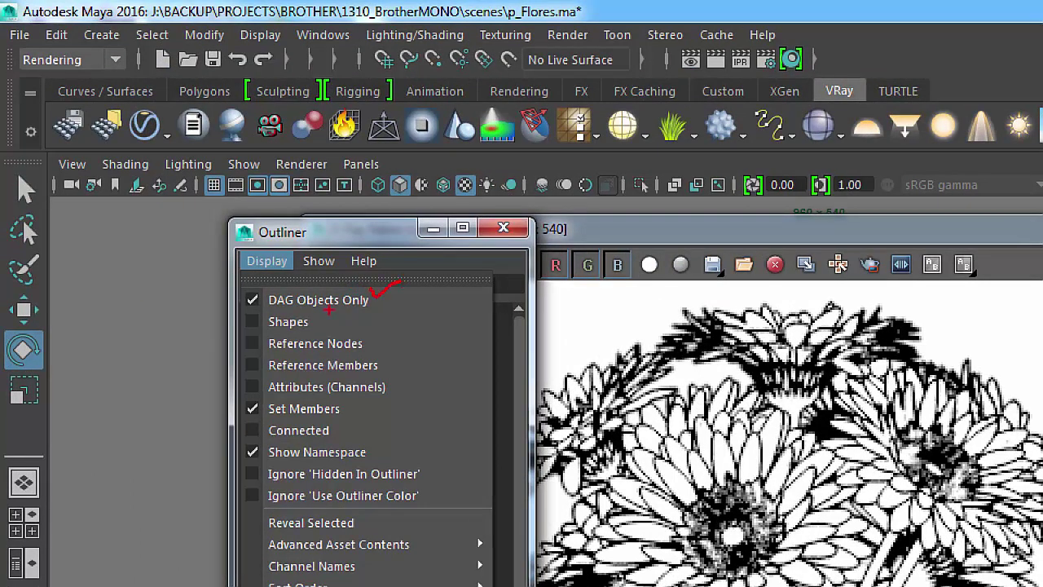
left_click(319, 300)
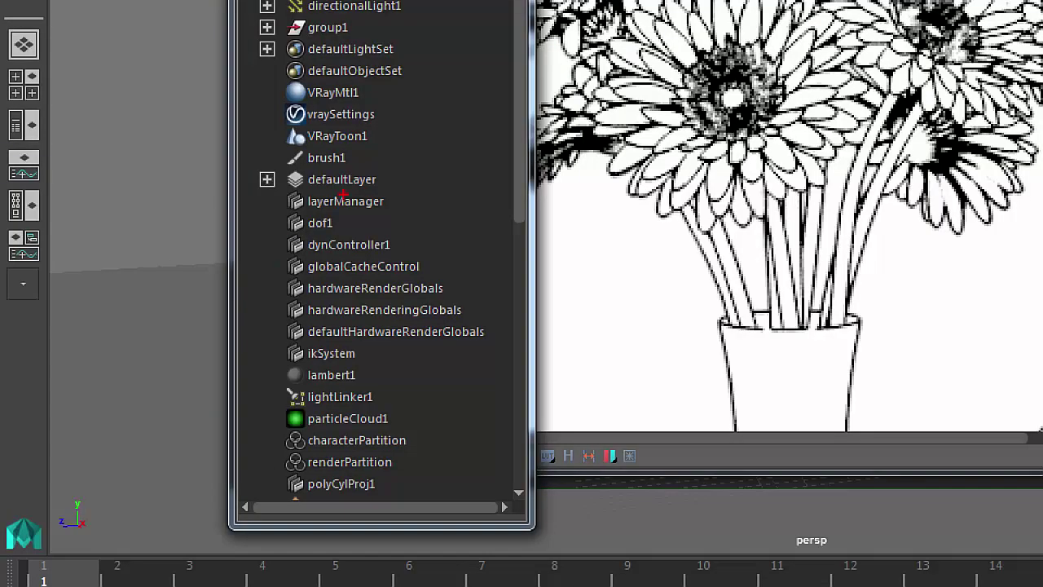
left_click_drag(275, 147, 329, 149)
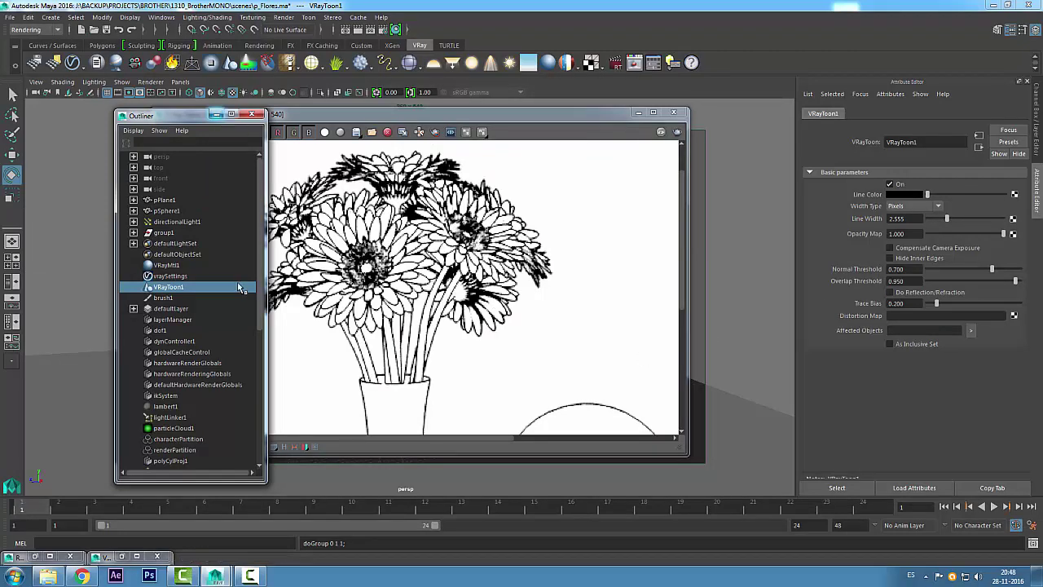
left_click_drag(216, 115, 163, 68)
Run 'select VRayToon1' from the MEL command line.
left_click(639, 112)
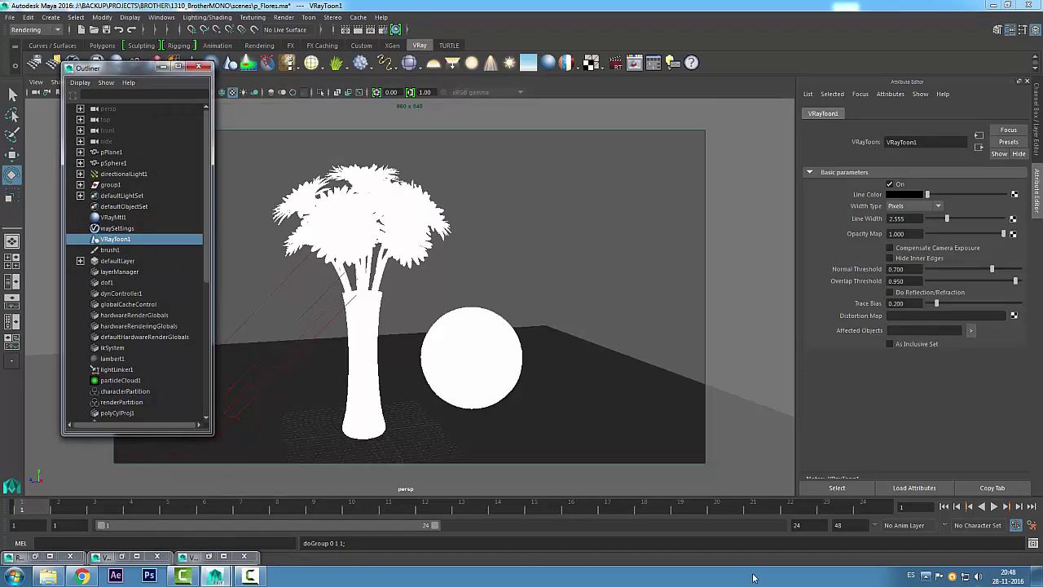
left_click(244, 546)
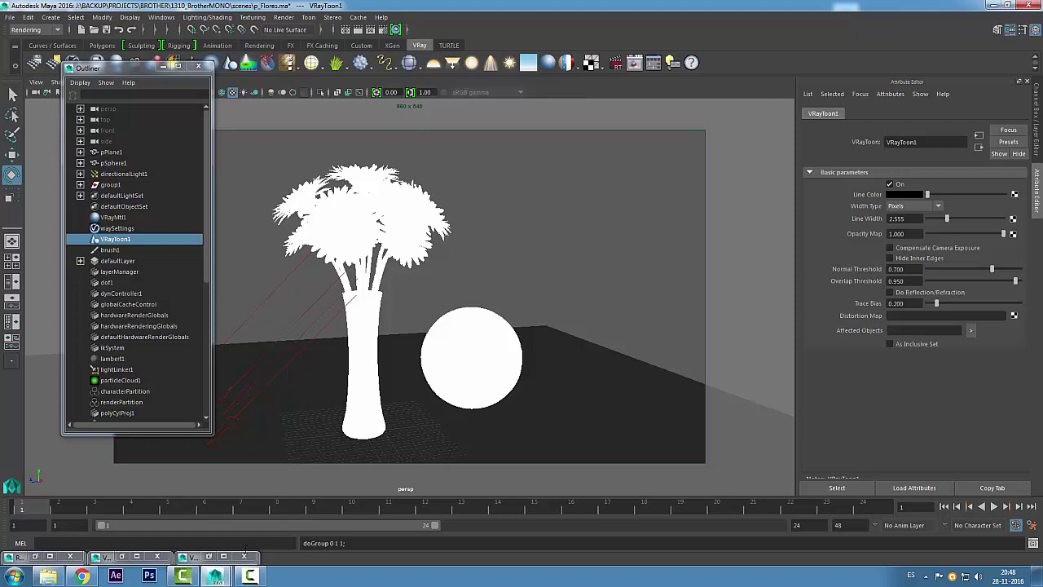
type("select VRay")
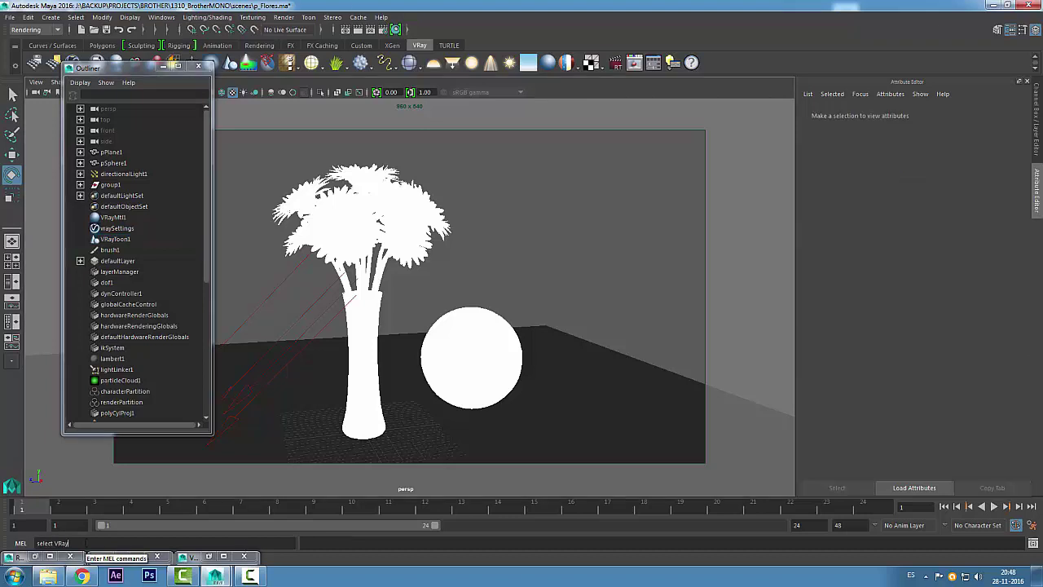
type("1")
key("Return")
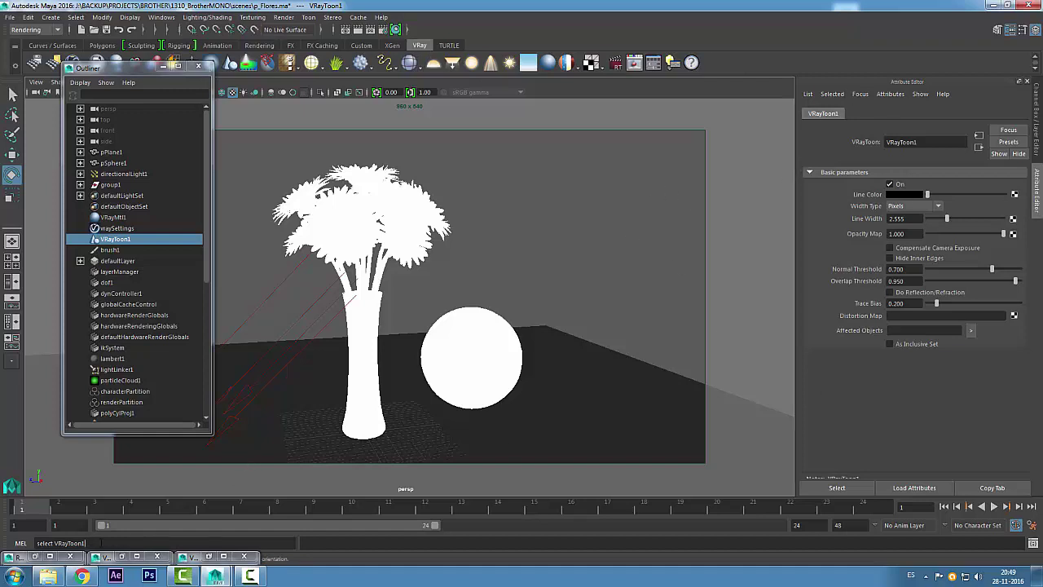
Save the select command as a MEL shelf button and test that it selects VRayToon1.
left_click_drag(113, 542, 38, 543)
key("ctrl+c")
middle_click_drag(721, 73, 714, 64)
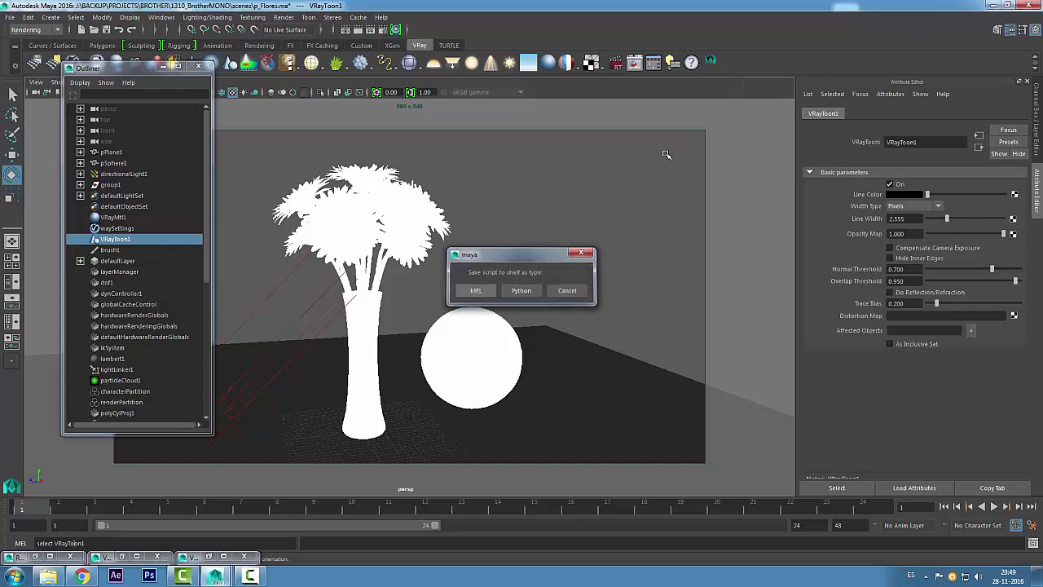
key("Return")
left_click(711, 97)
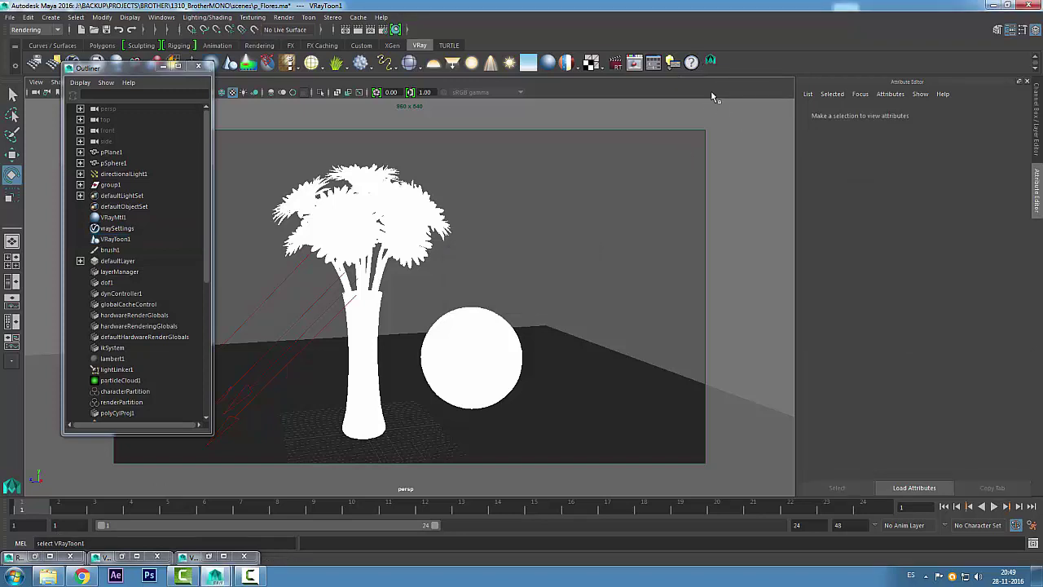
left_click(710, 62)
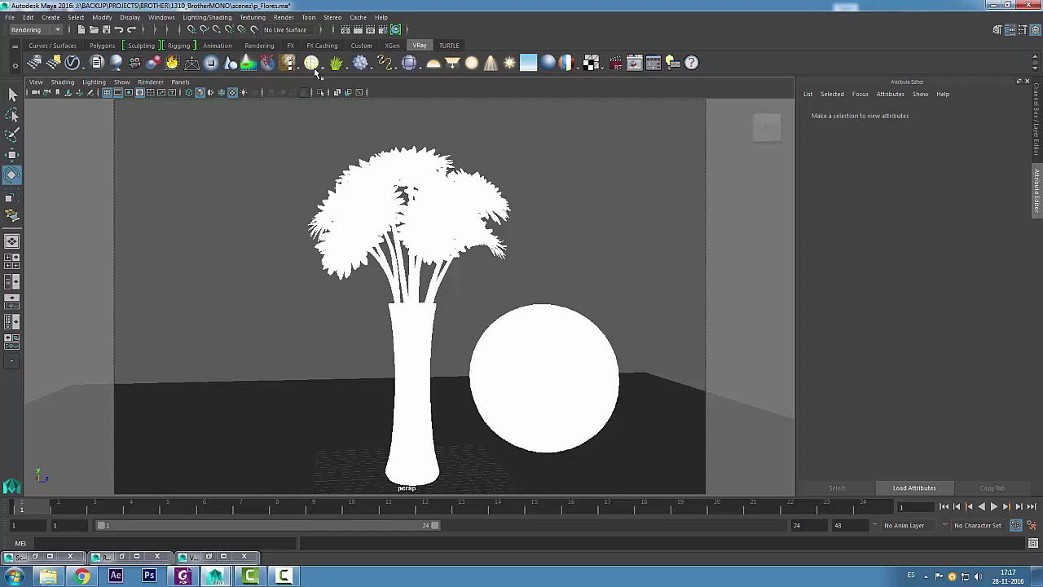
Add a directional light, directionalLight1, to the scene.
left_click(308, 18)
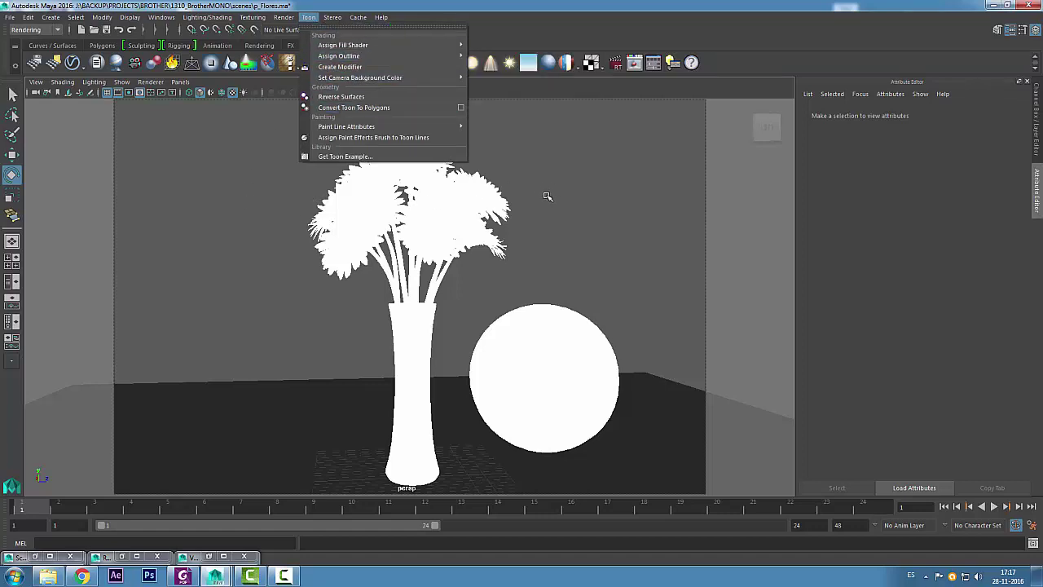
left_click(613, 253)
left_click_drag(556, 252, 483, 159, "alt")
left_click(50, 17)
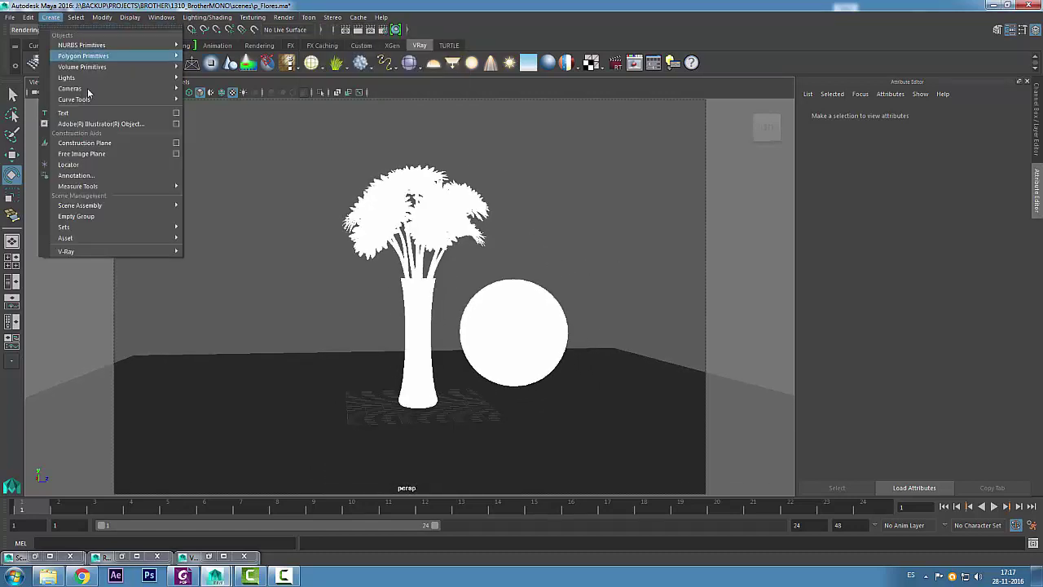
mouse_move(67, 78)
left_click(228, 98)
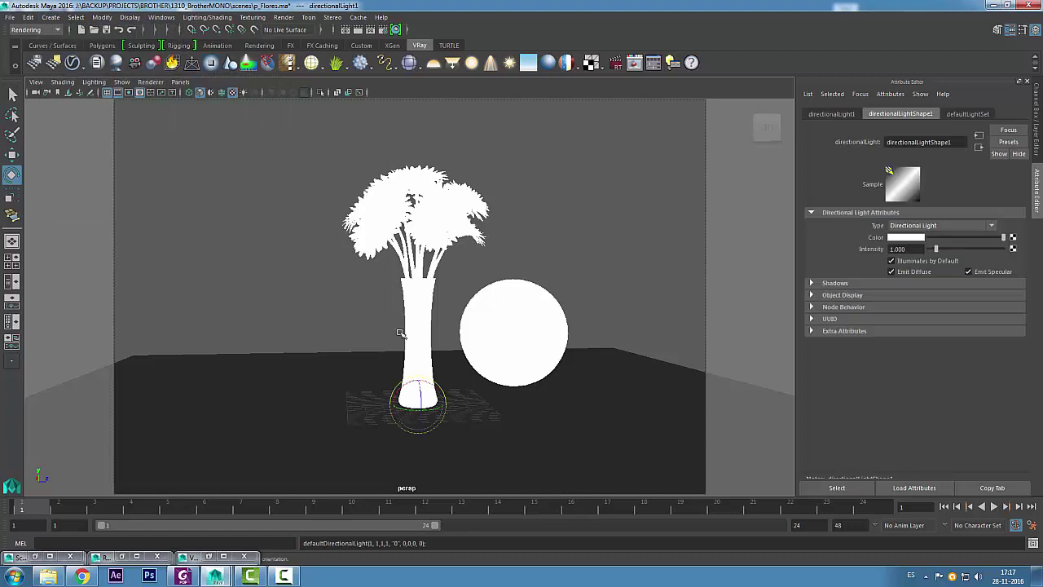
Scale the directional light across the floor, tilt it, and reopen the line-art render.
left_click(11, 196)
left_click_drag(416, 405, 636, 433)
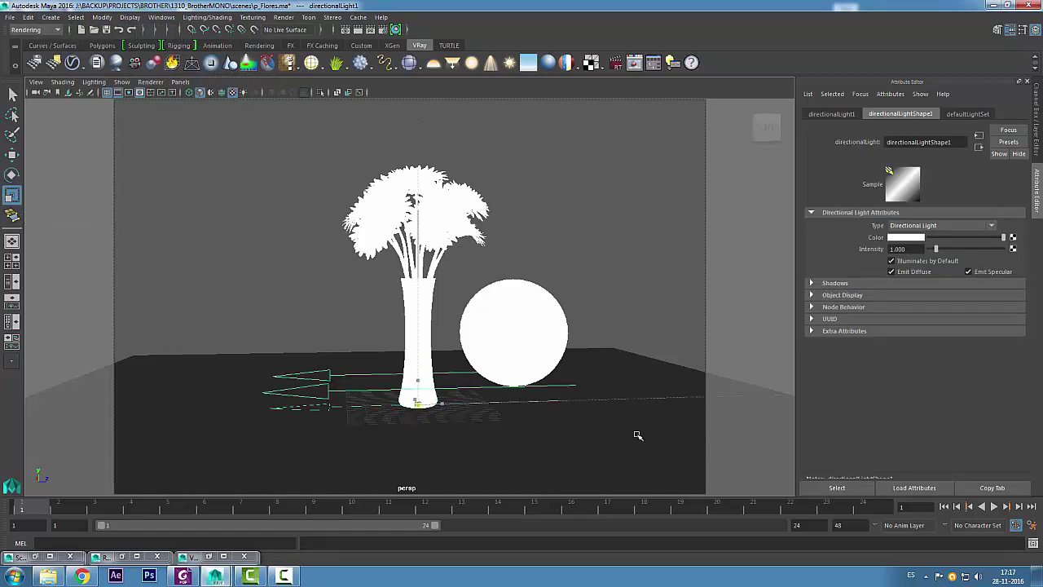
left_click(12, 175)
mouse_move(418, 393)
left_mouse_down()
mouse_move(383, 383)
mouse_move(367, 358)
left_mouse_up()
left_click(11, 155)
left_click_drag(595, 310, 516, 350, "alt")
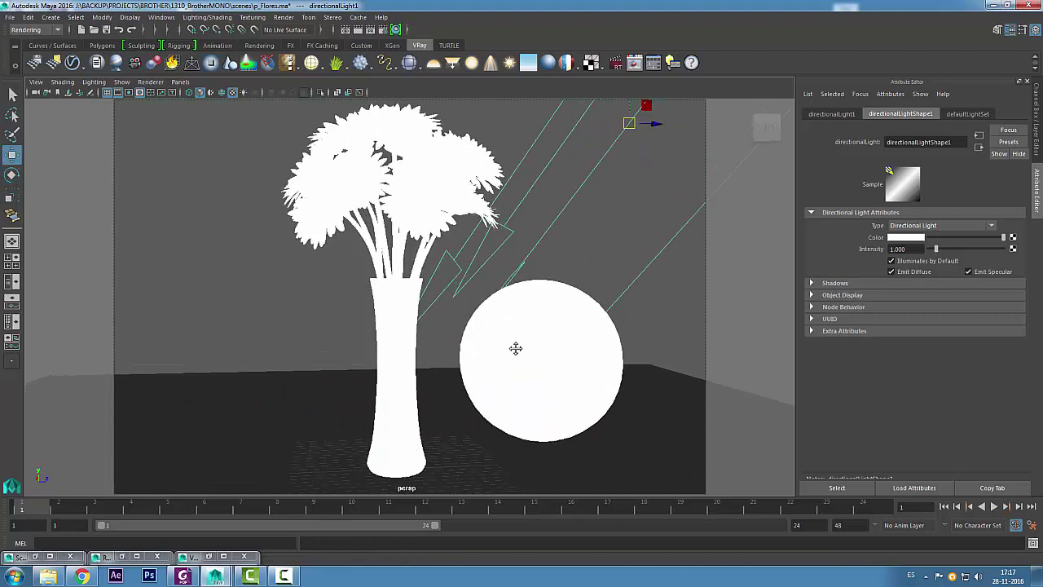
left_click(635, 64)
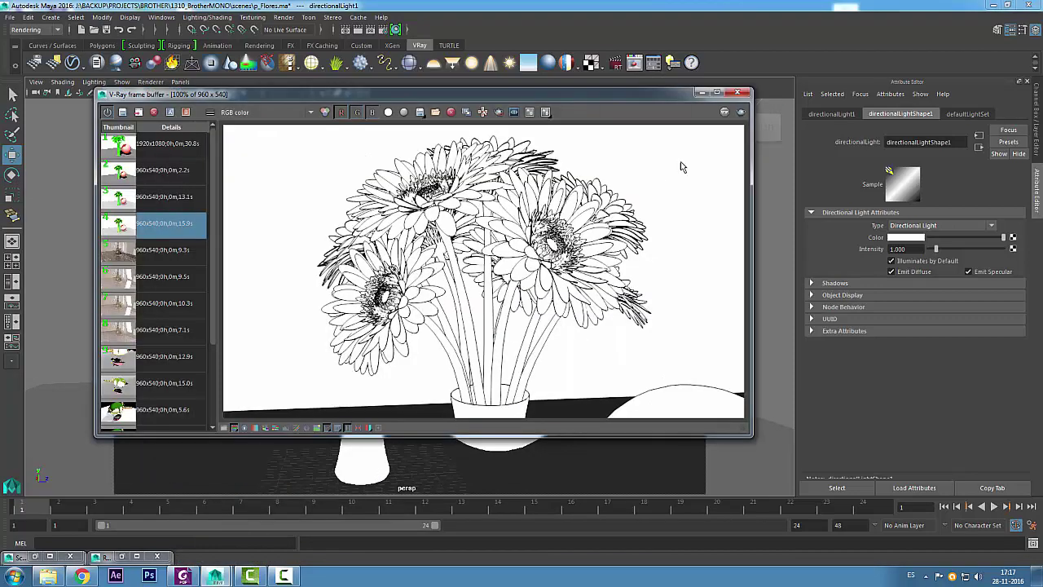
Re-render so the outlined vase and sphere cast solid black shadows.
left_click(741, 114)
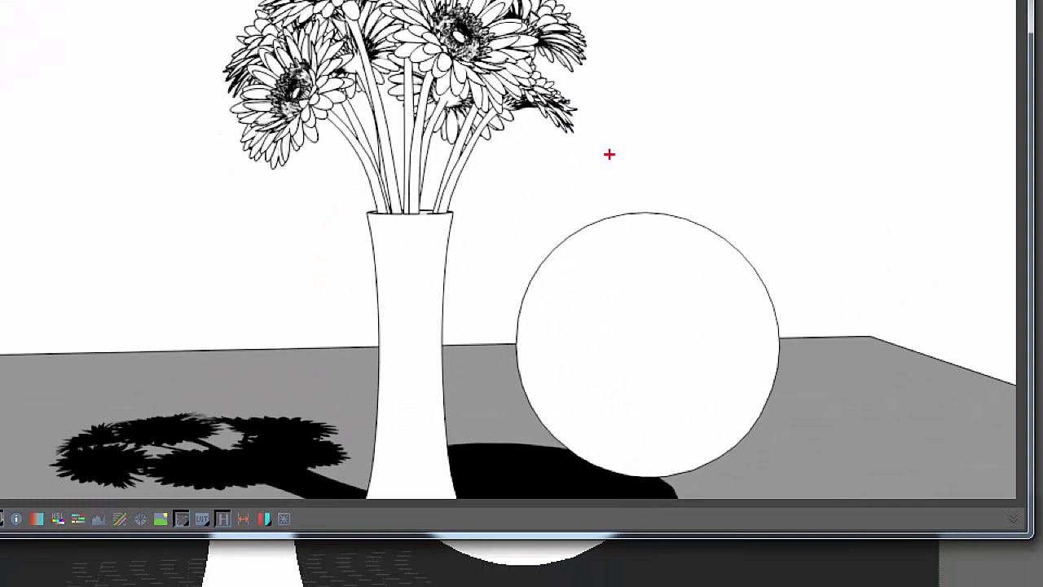
left_click_drag(702, 30, 469, 218)
left_click_drag(499, 180, 475, 225)
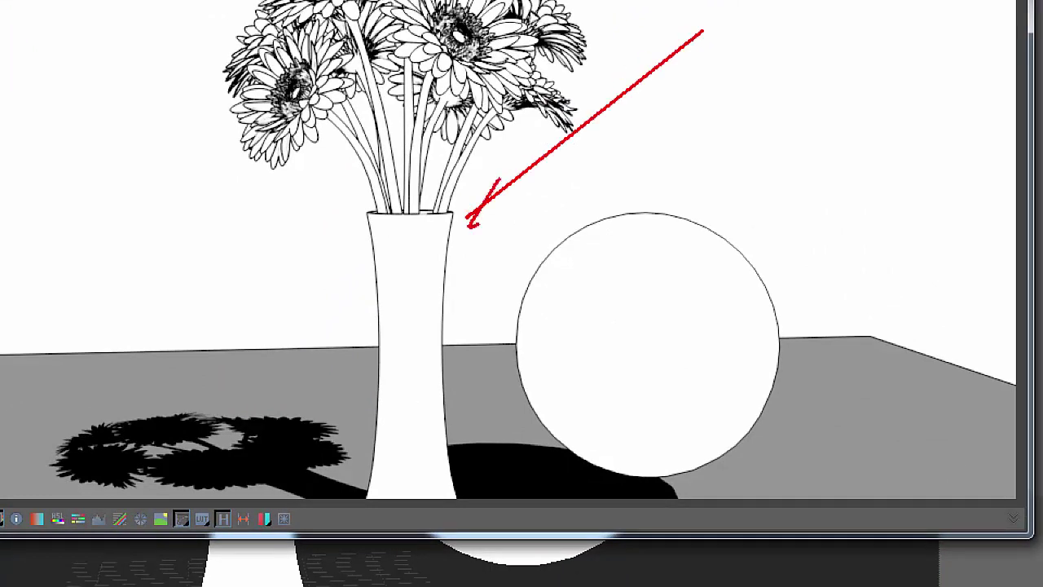
left_click_drag(318, 327, 215, 424)
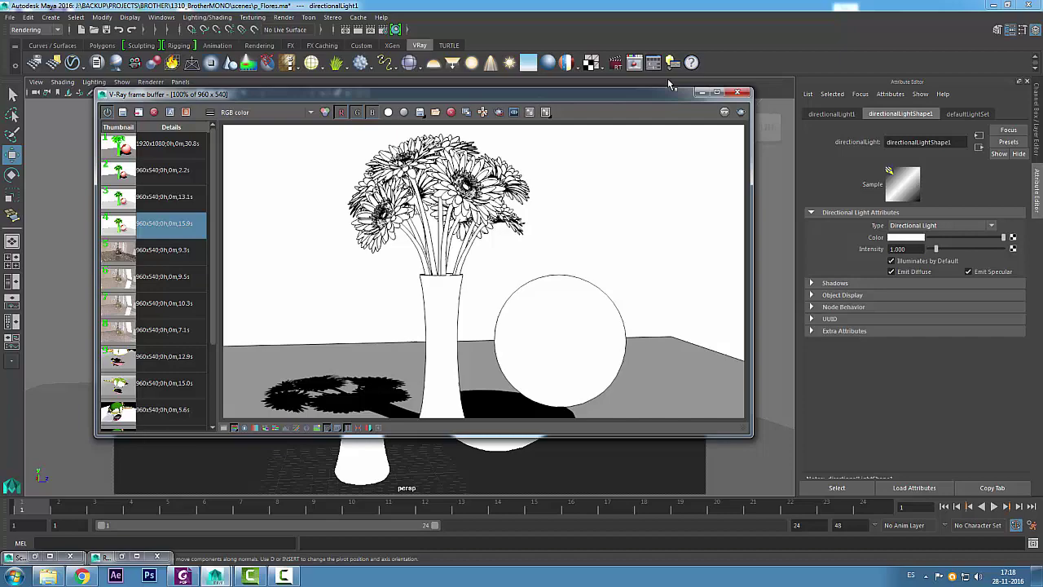
Expand directionalLightShape1's Shadows section to reveal Shadow Color.
left_click_drag(670, 95, 607, 123)
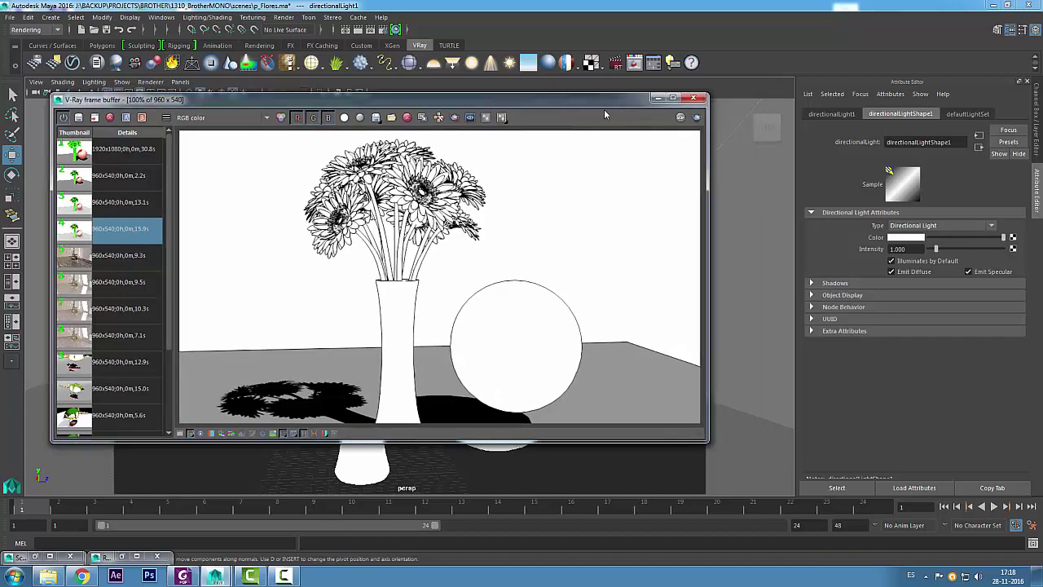
left_click(872, 287)
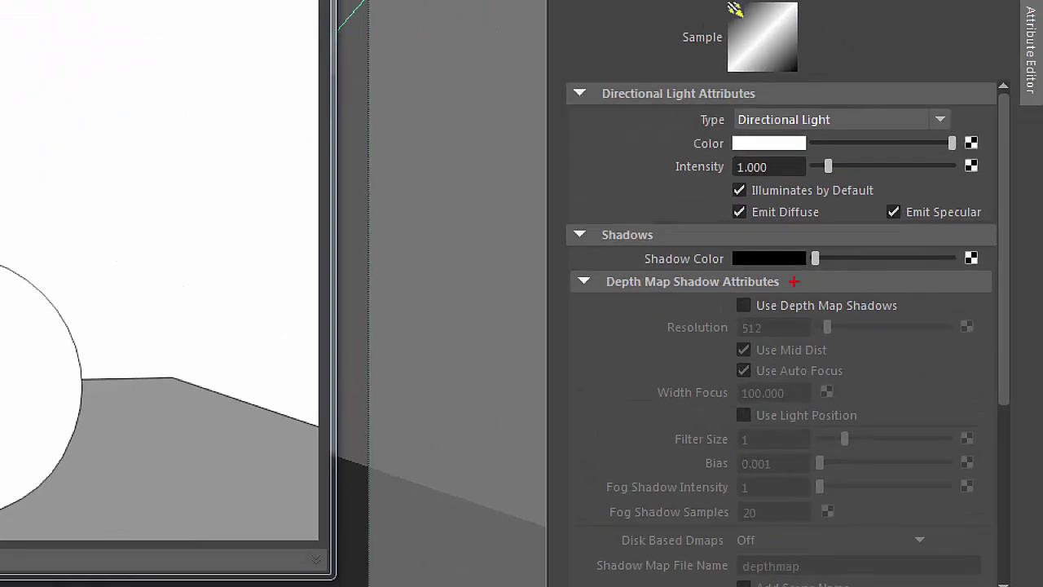
left_click_drag(714, 257, 724, 274)
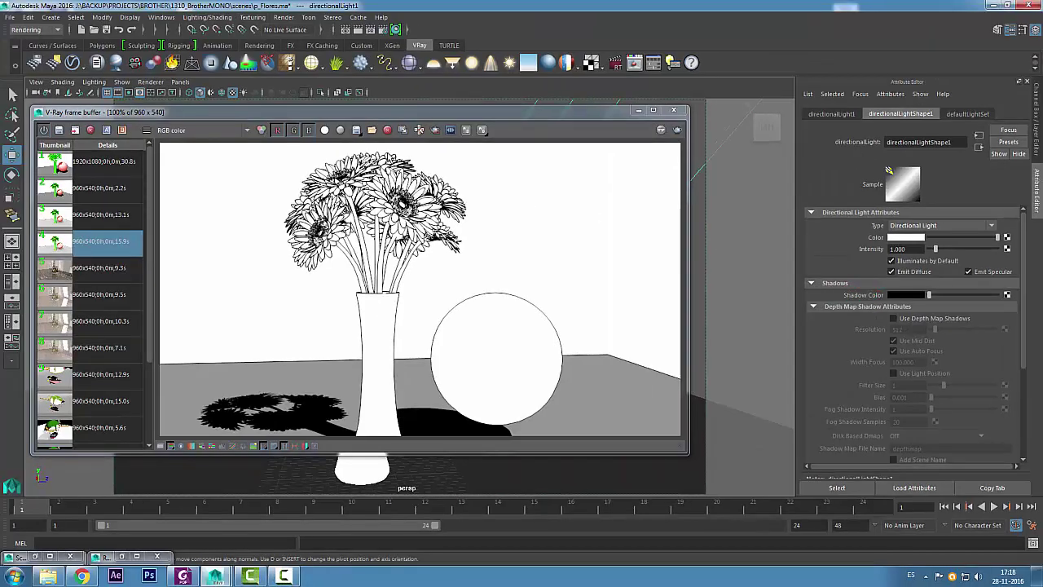
left_click_drag(355, 119, 462, 146)
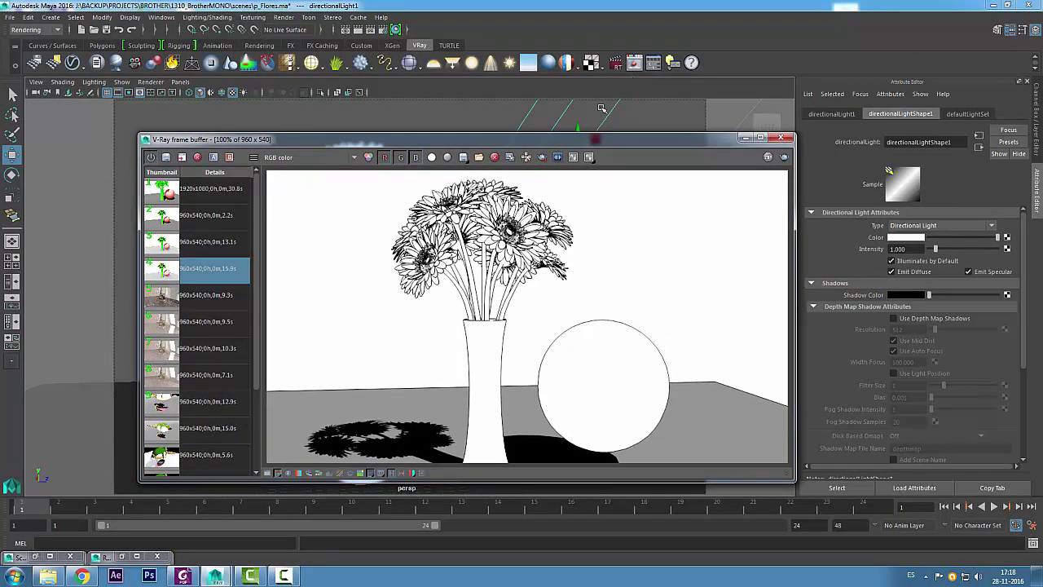
Show the V-Ray Render Settings GI tab, with Brute force primary and Light cache secondary.
left_click(383, 29)
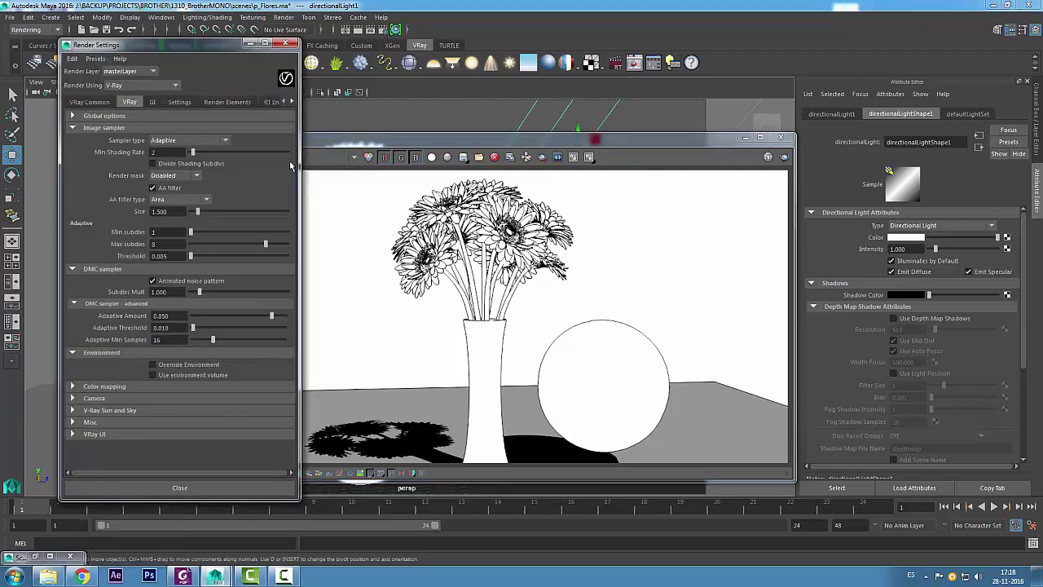
left_click(152, 104)
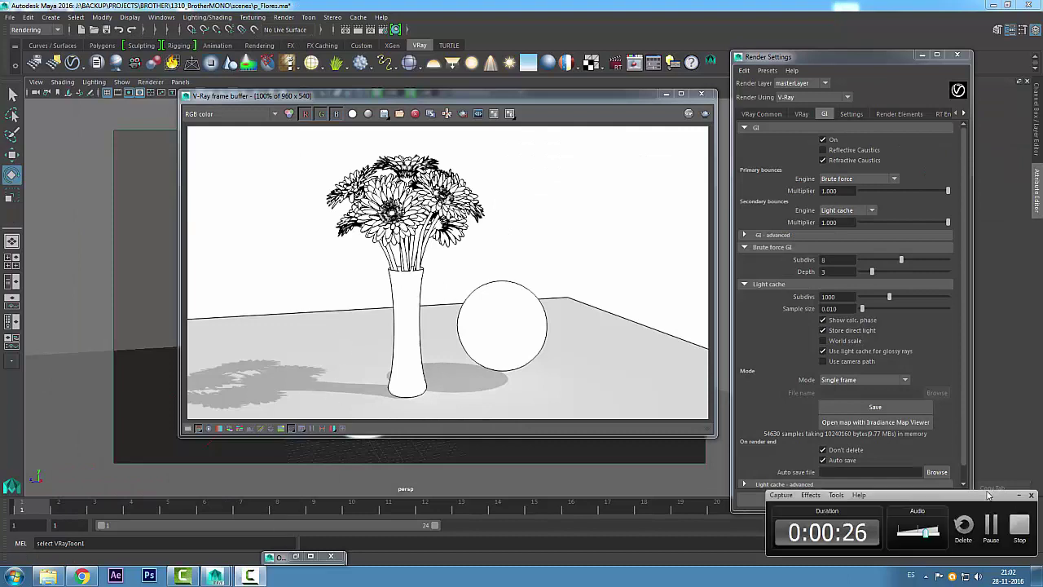
left_click(666, 93)
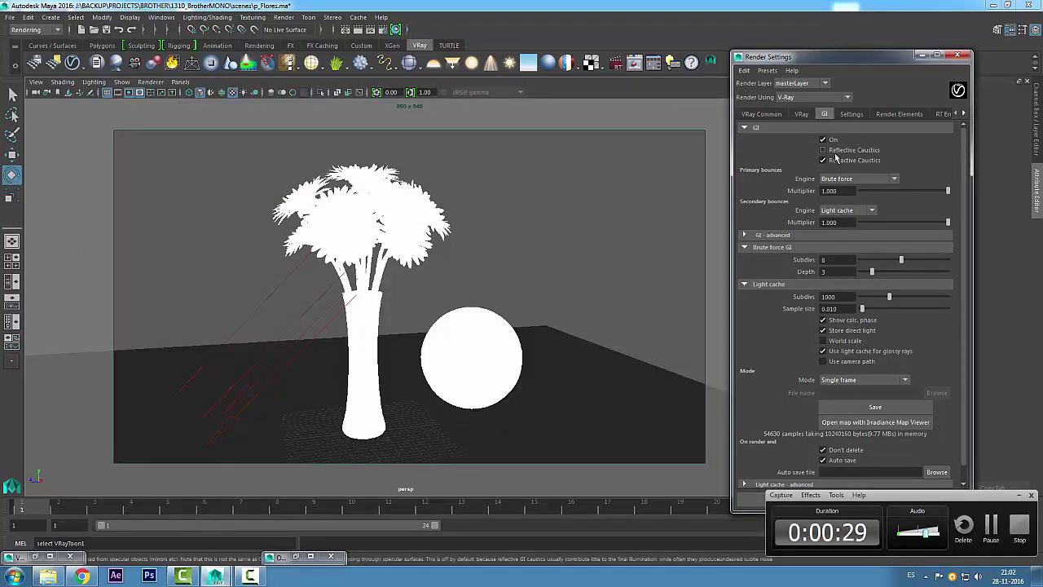
Add a V-Ray dome light from the VRay shelf and minimize Render Settings.
left_click(546, 63)
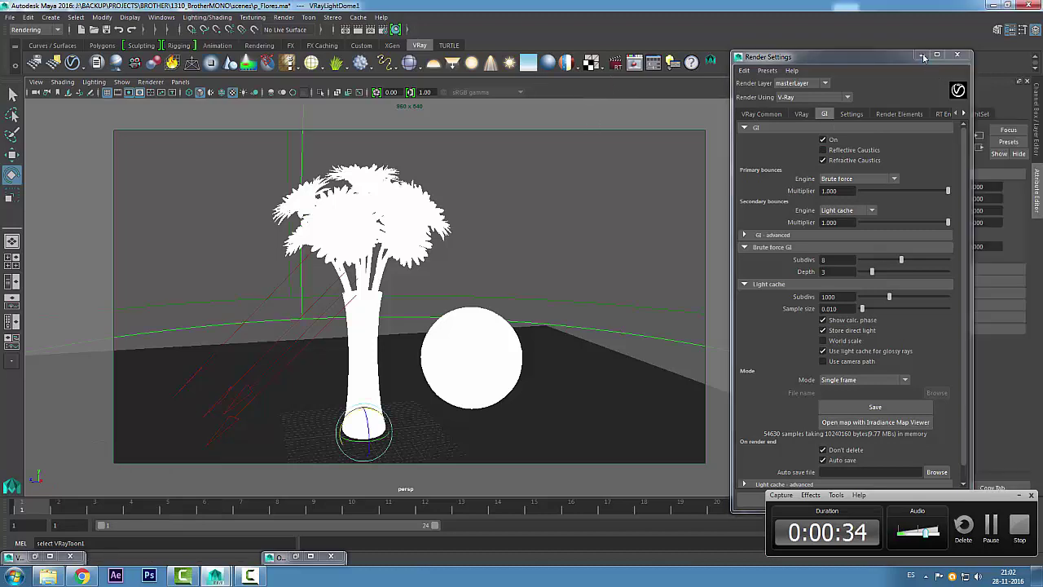
left_click(922, 56)
scroll(926, 365, "down", 3)
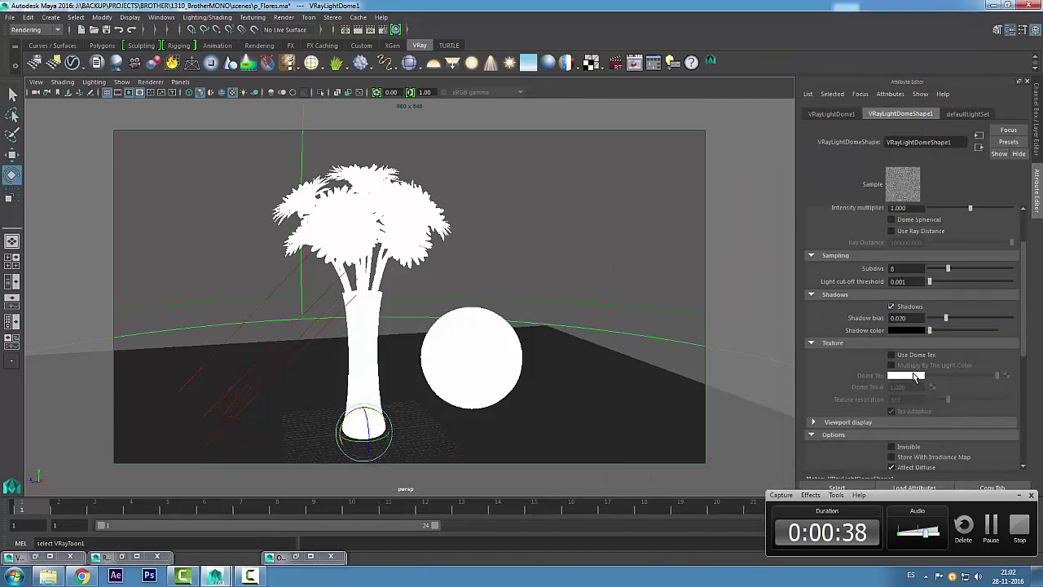
Enable Use Dome Tex, connect a new File texture, and browse the Desktop for an image.
left_click(891, 322)
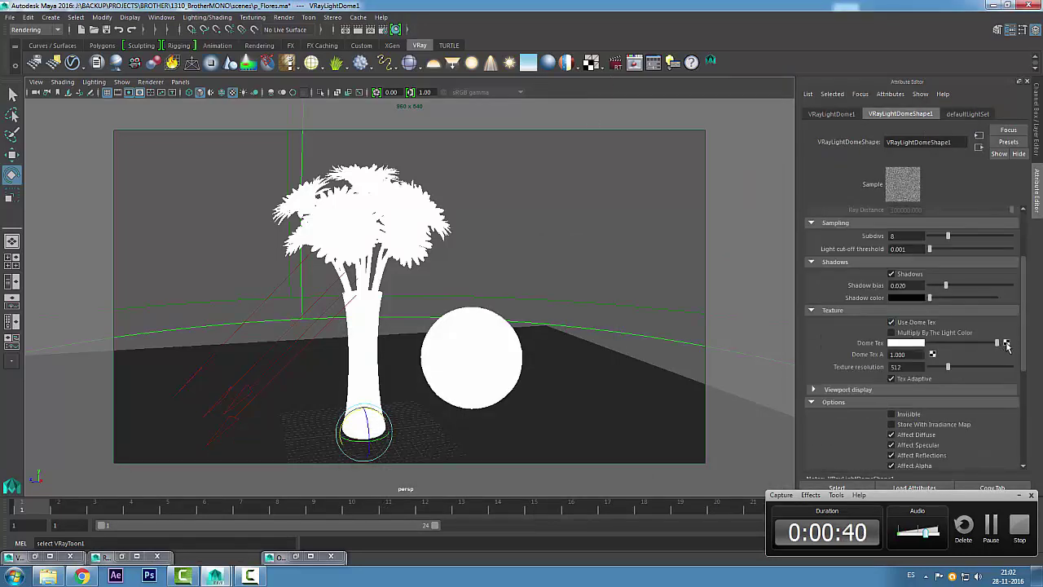
left_click(1006, 343)
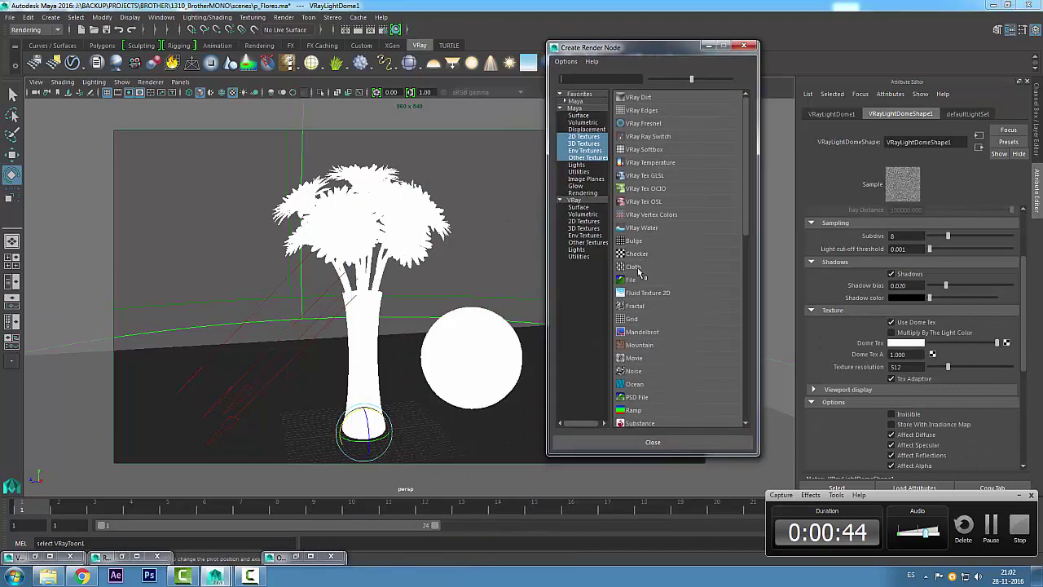
left_click(631, 279)
left_click(1010, 263)
left_click(389, 146)
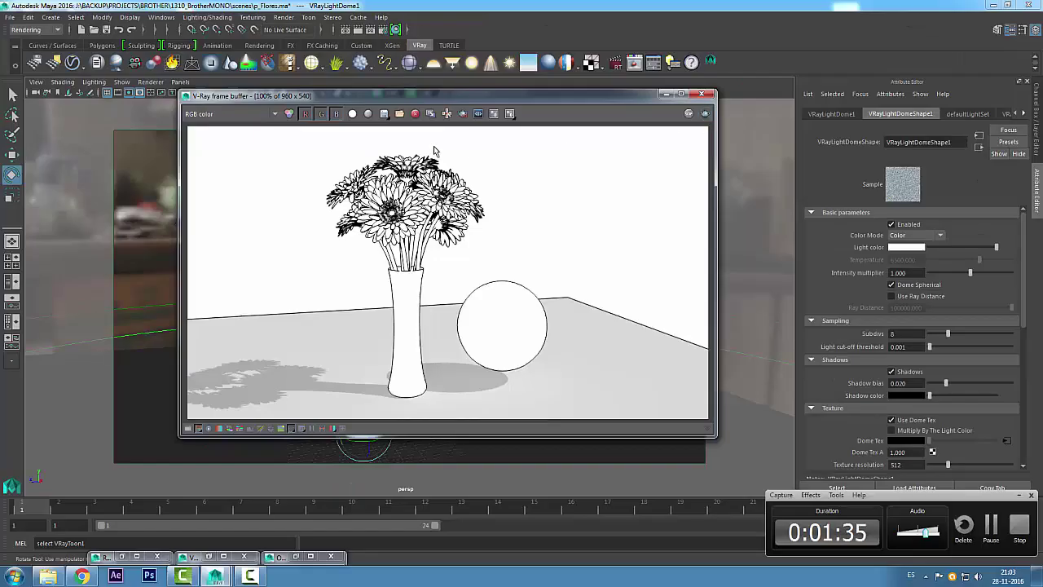
Region-render the vase and sphere to show the room photo behind them with soft shadows.
left_click(463, 114)
left_click_drag(412, 133, 561, 418)
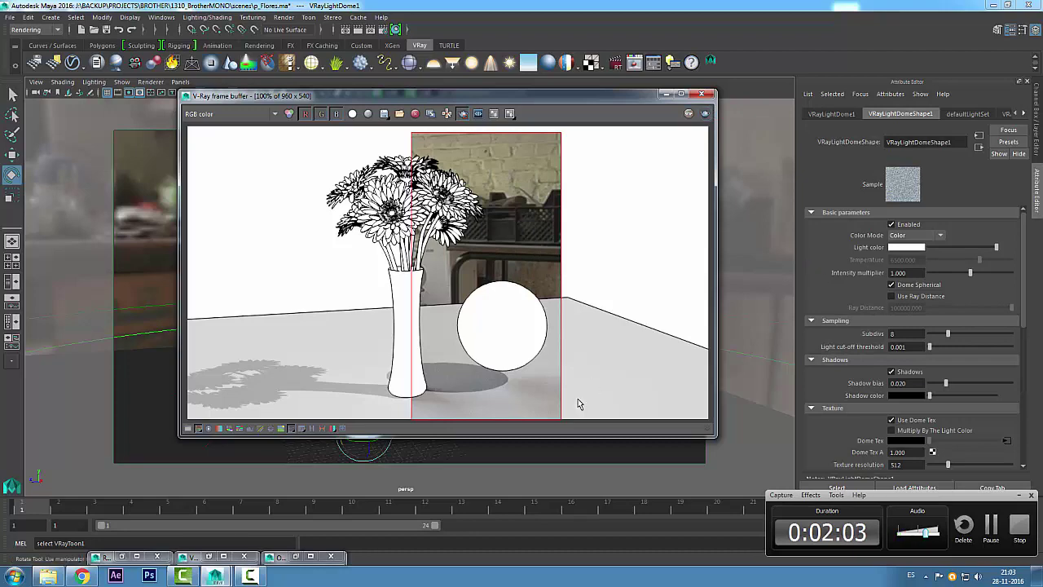
key("ctrl+1")
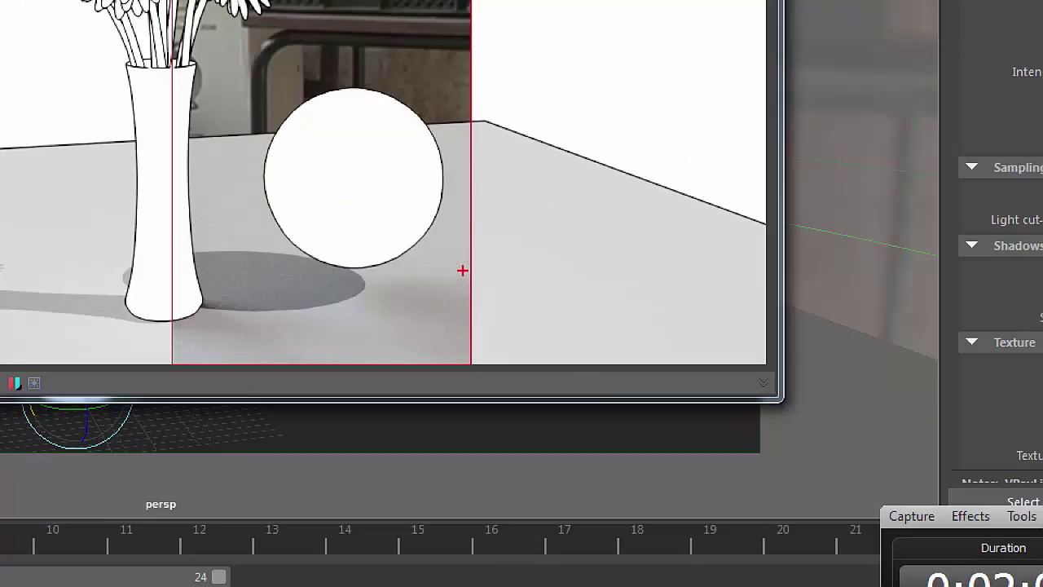
left_click_drag(463, 265, 458, 307)
left_click_drag(475, 165, 457, 233)
left_click_drag(460, 196, 454, 236)
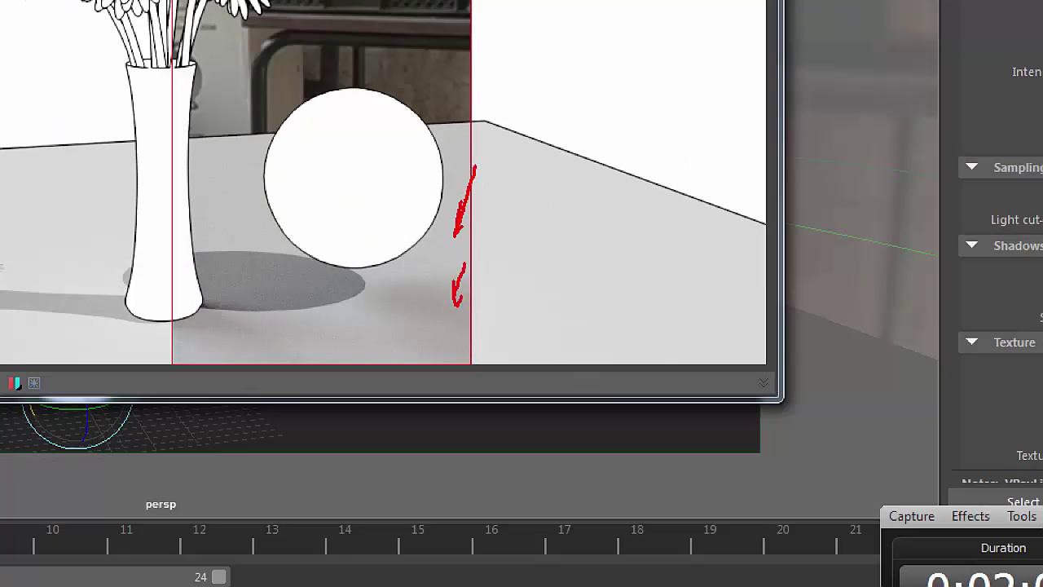
mouse_move(274, 284)
left_mouse_down()
mouse_move(227, 323)
mouse_move(249, 324)
left_mouse_up()
key("Escape")
Close the render window and give the sphere a Shaded Brightness Two Tone toon fill.
left_click(701, 94)
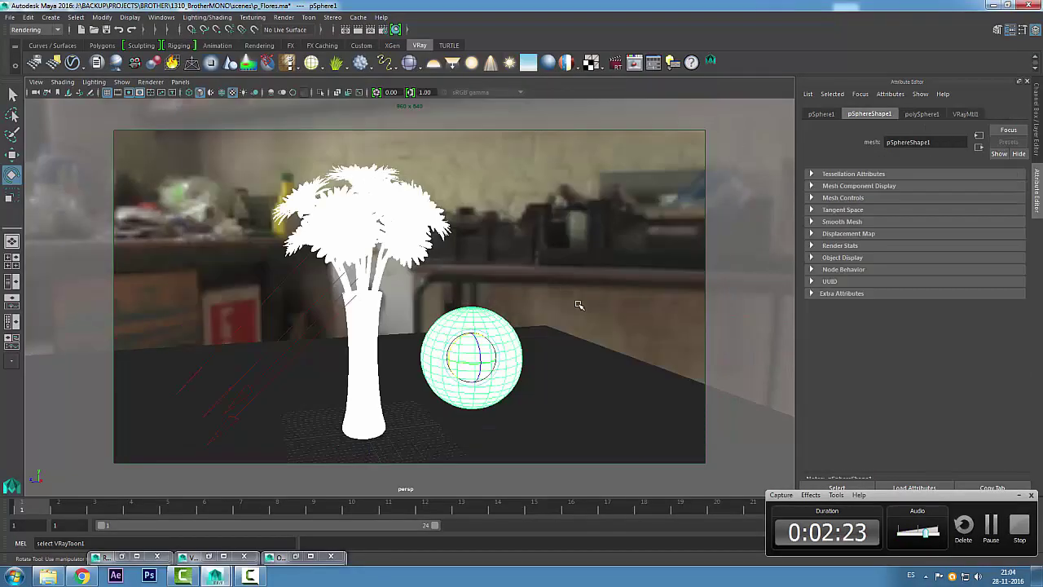
key("q")
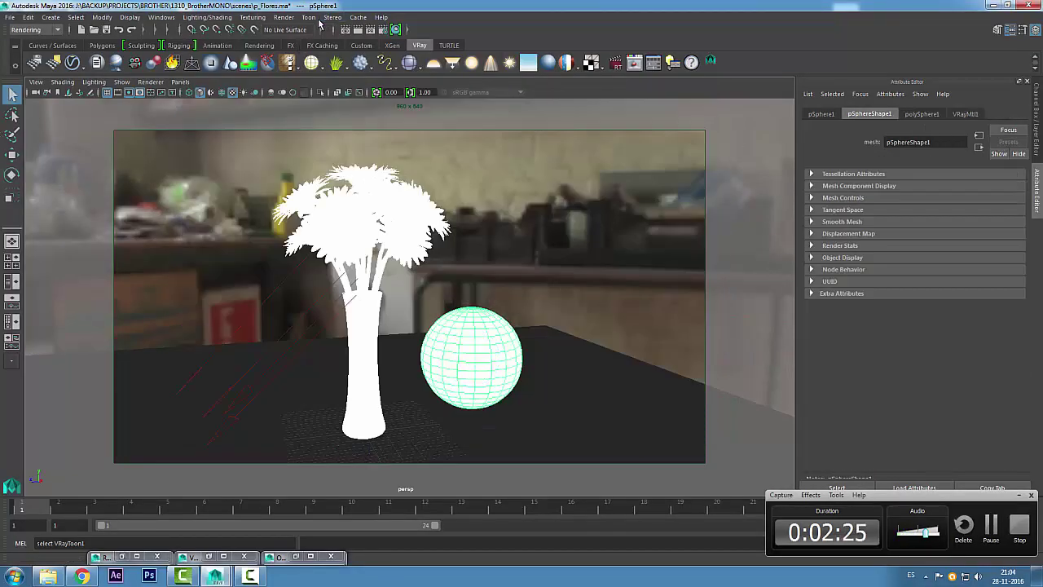
left_click(309, 17)
mouse_move(163, 90)
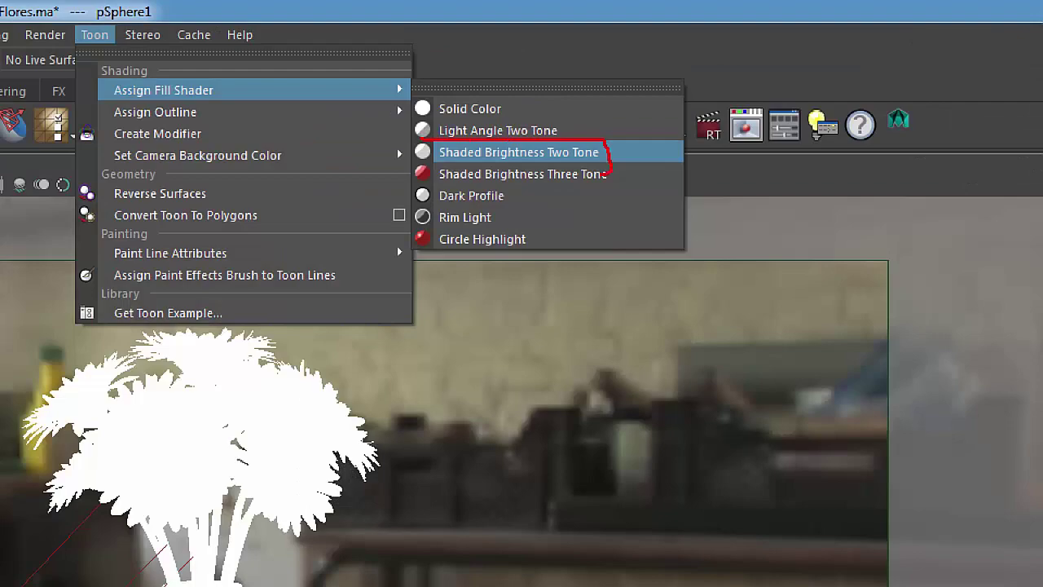
left_click(518, 152)
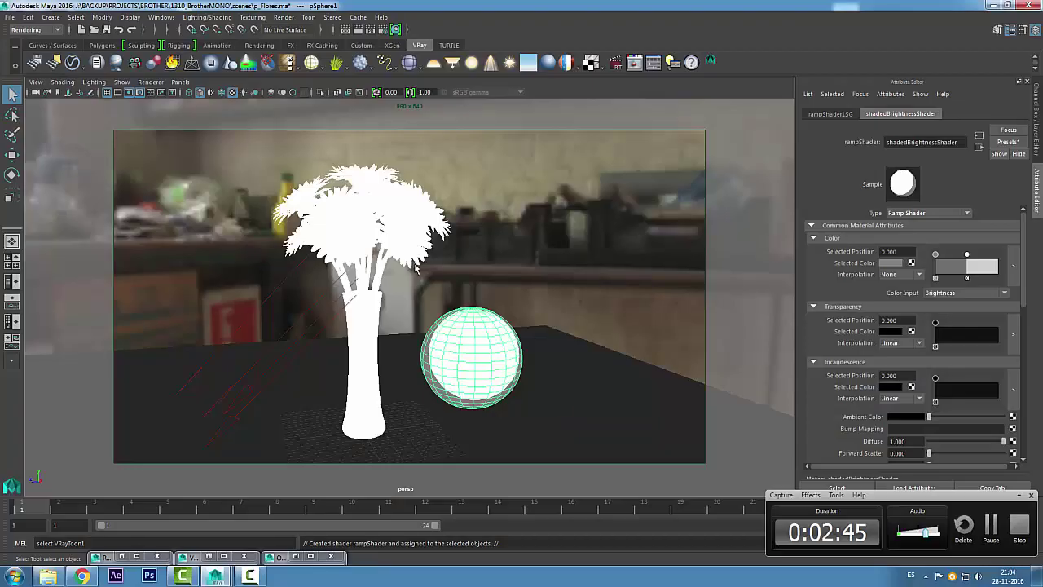
Switch the viewport renderer to Legacy Default Viewport and deselect the sphere.
left_click(150, 82)
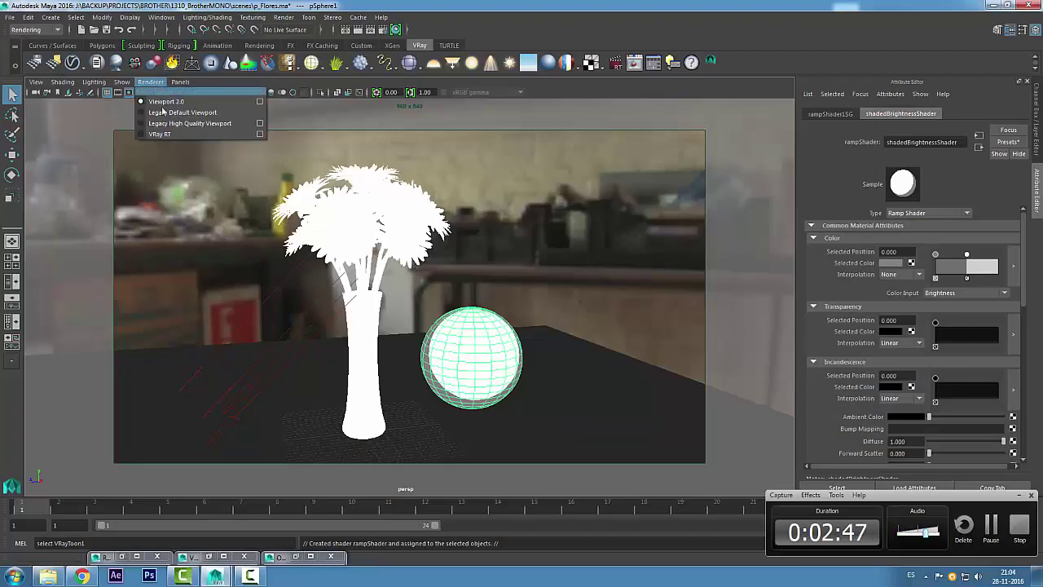
left_click(176, 109)
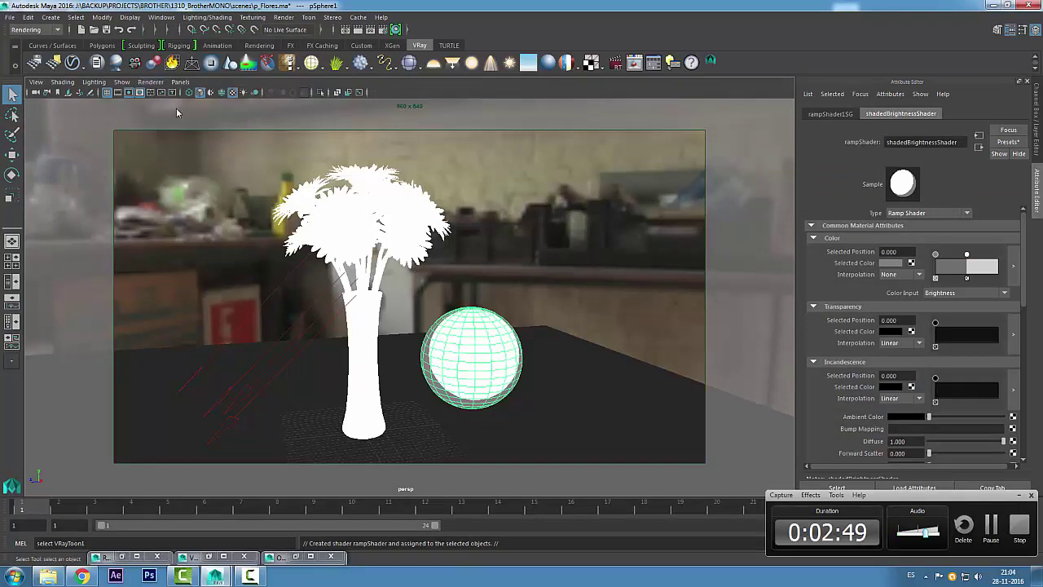
left_click(407, 360)
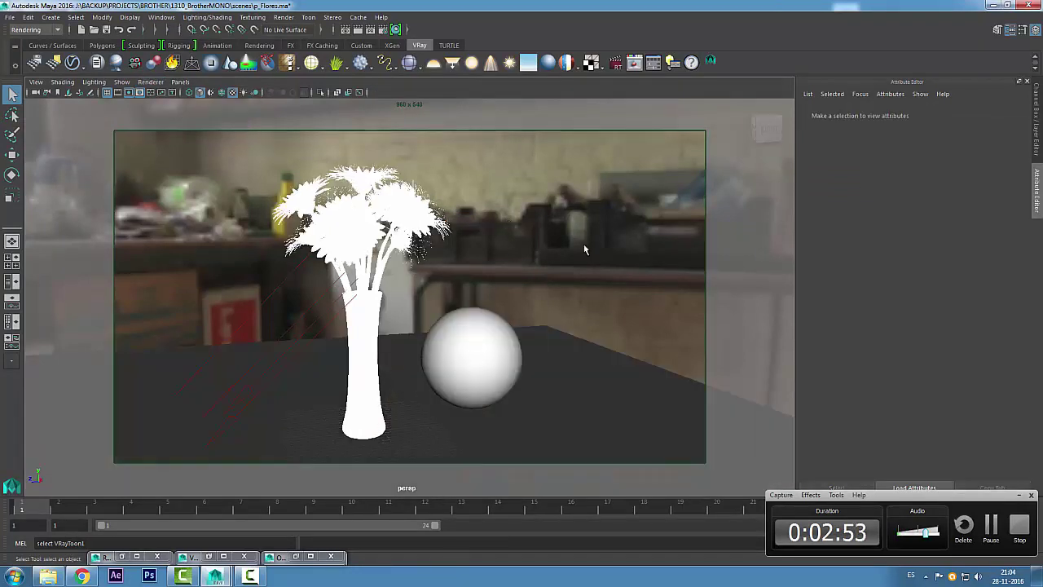
Render in V-Ray and mark the sphere's tone boundary, edge and bottom with arrows.
left_click(635, 63)
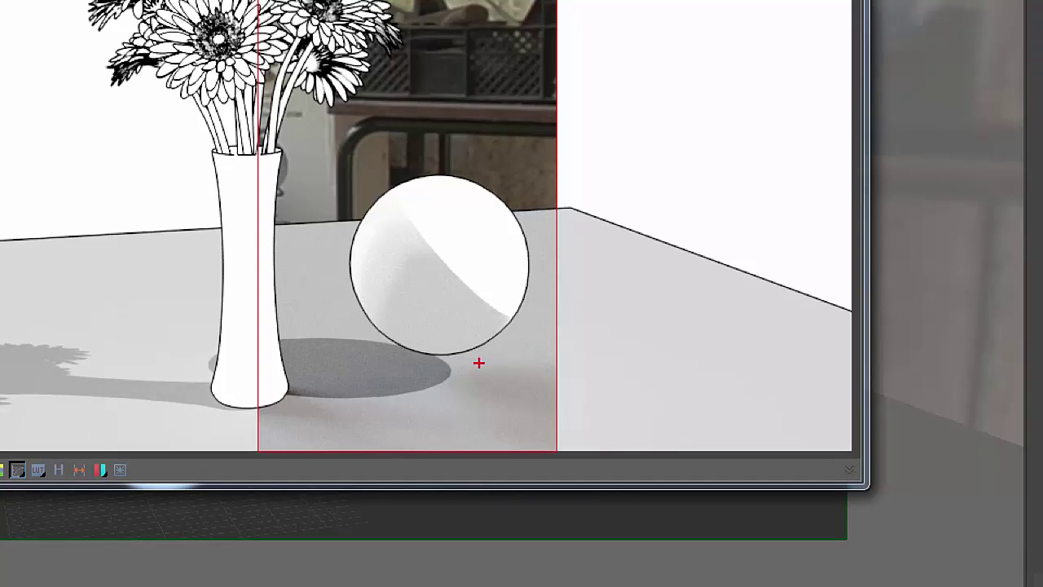
left_click_drag(610, 116, 463, 238, "shift")
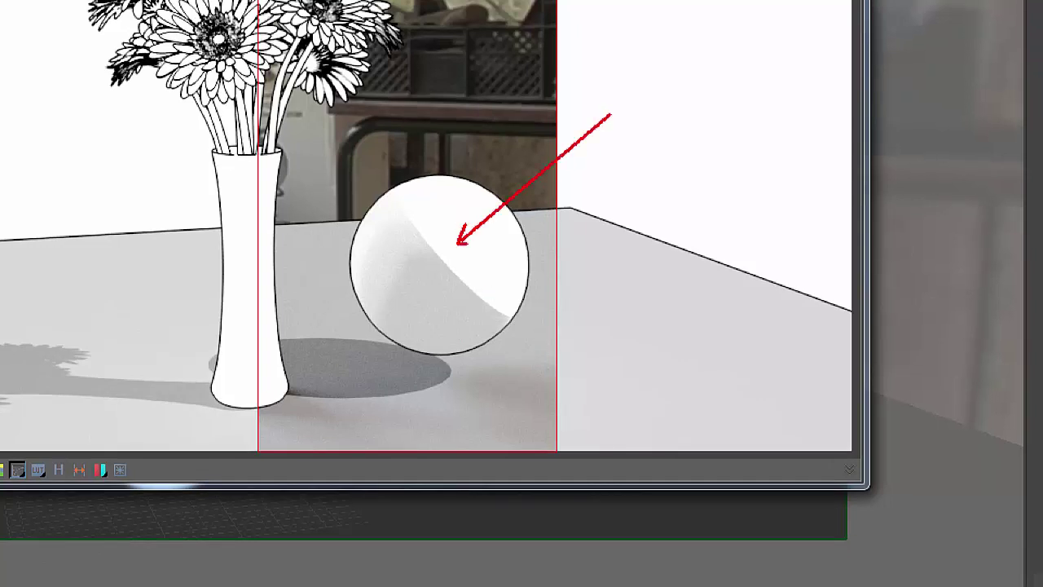
left_click_drag(304, 148, 326, 233)
left_click_drag(334, 238, 448, 352)
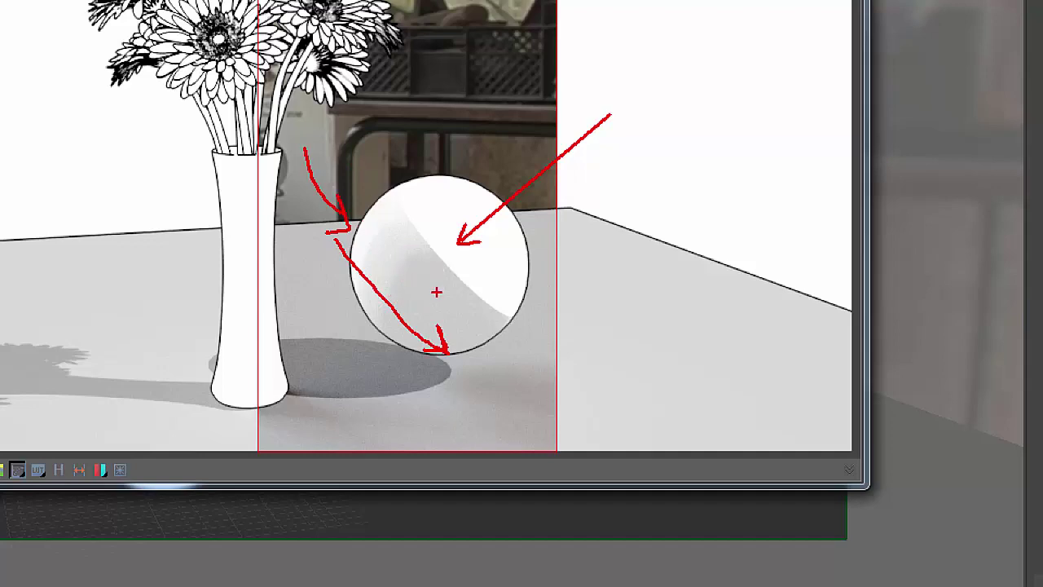
key("Escape")
Move the frame buffer aside, minimize it, and select the vase.
left_click_drag(612, 96, 567, 98)
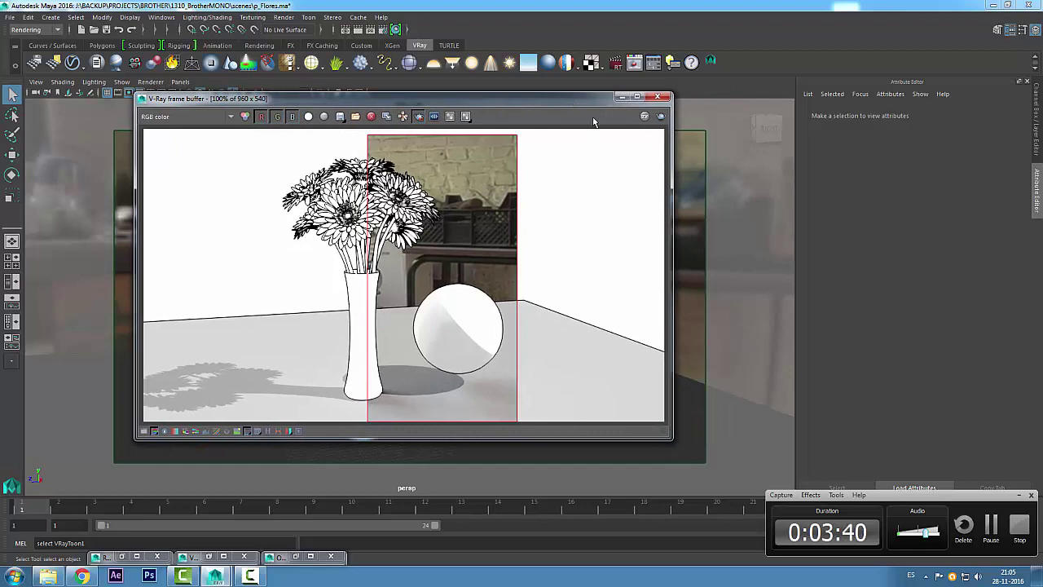
left_click(622, 97)
left_click(379, 341)
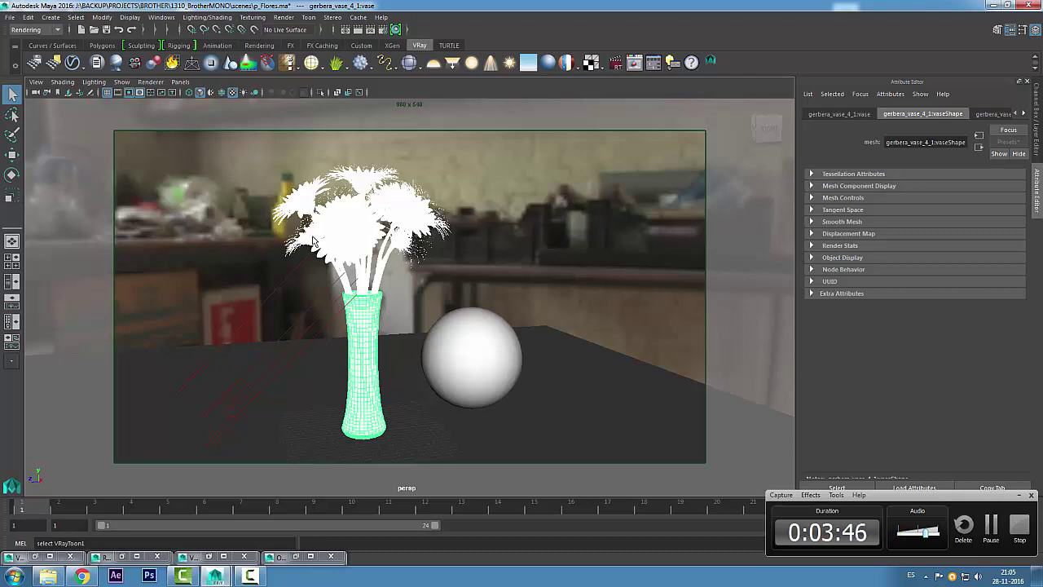
Deselect the light, assign the existing shadedBrightnessShader to the vase, and render in V-Ray.
mouse_move(249, 169)
left_mouse_down()
mouse_move(401, 327)
mouse_move(431, 303)
left_mouse_up()
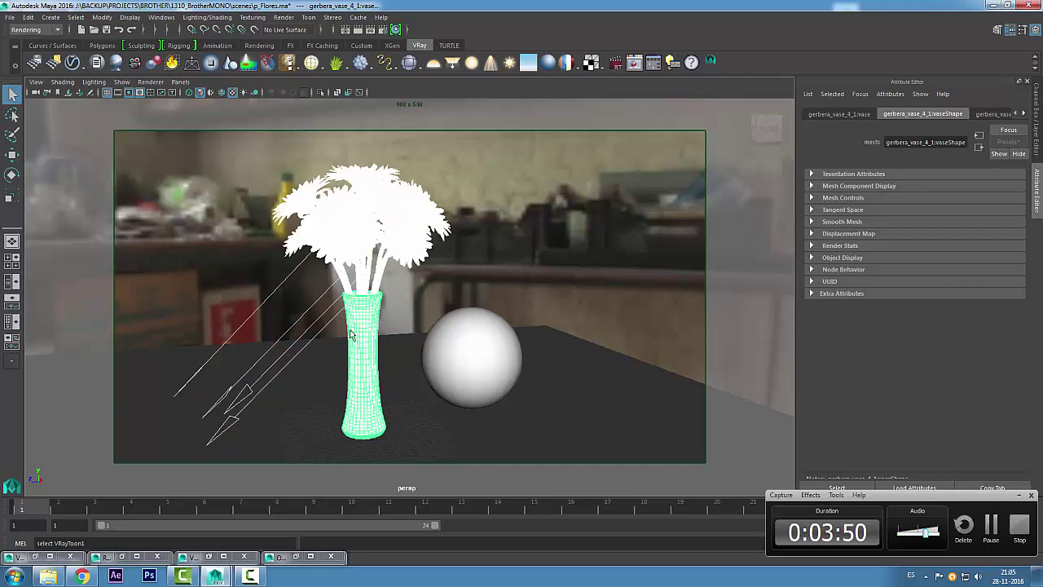
key("Delete")
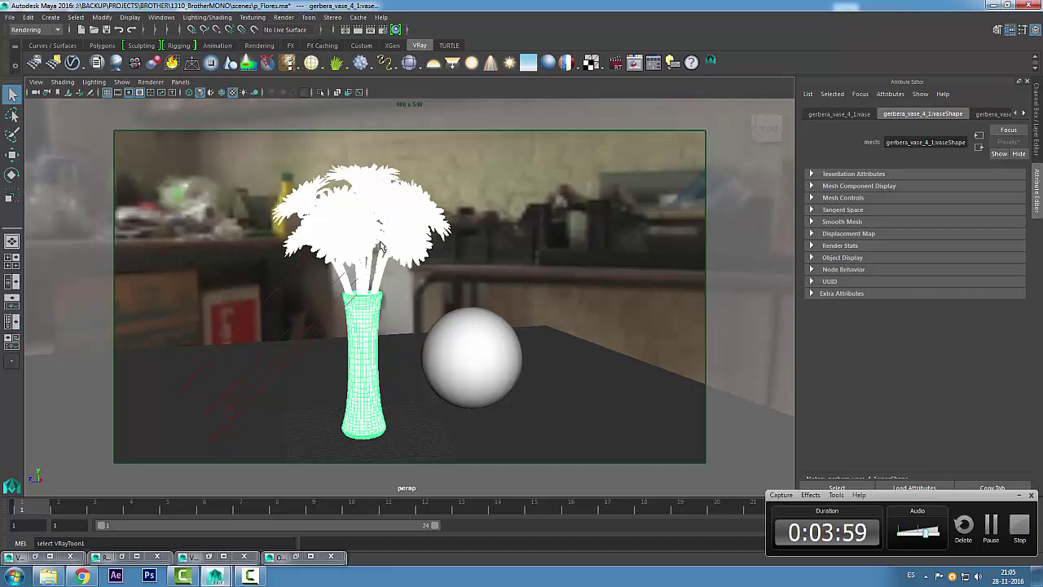
right_click_drag(372, 336, 399, 564)
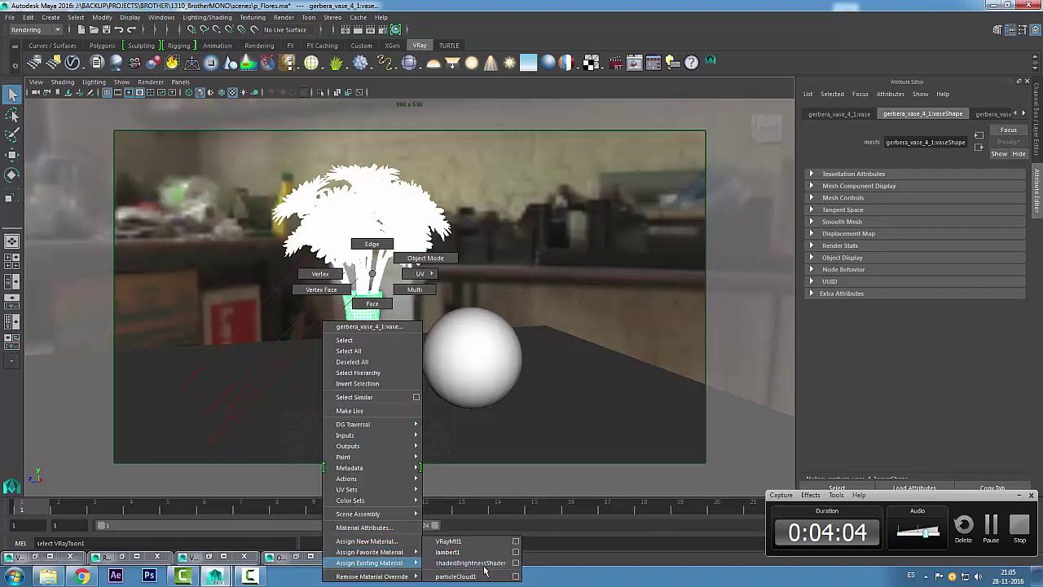
left_click(481, 567)
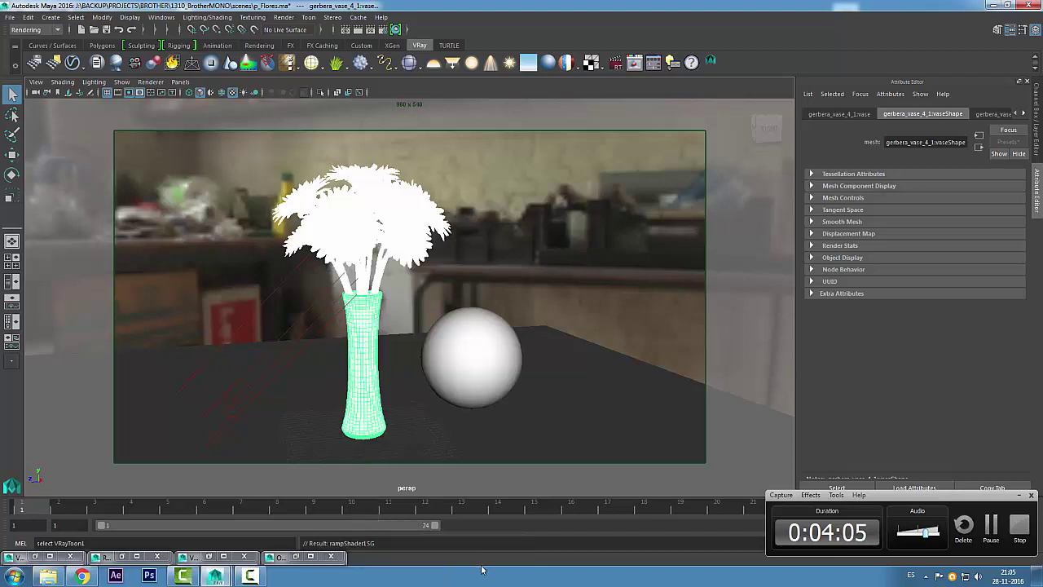
left_click(634, 64)
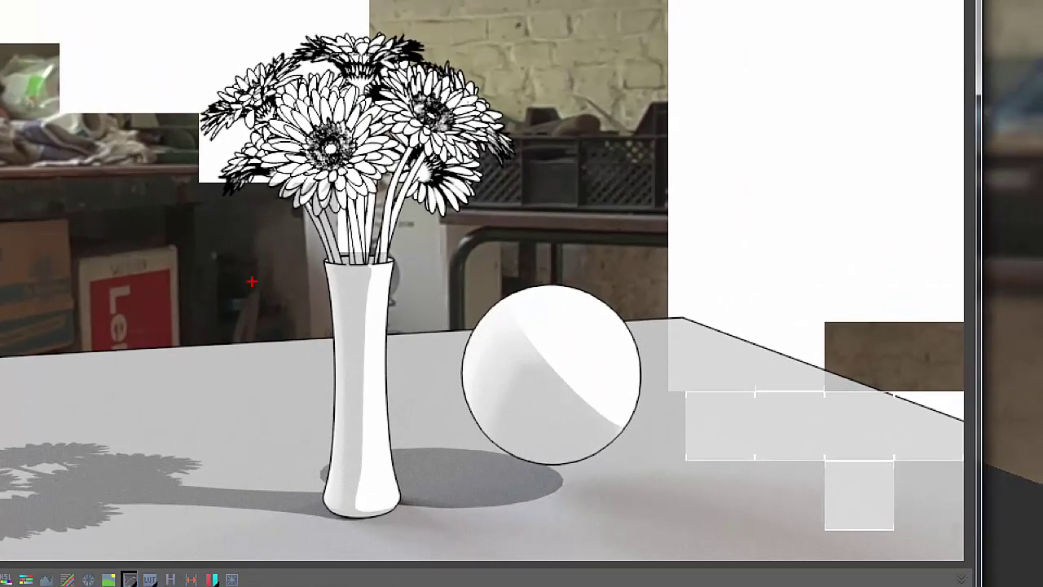
left_click_drag(252, 282, 330, 338)
left_click_drag(467, 294, 381, 357)
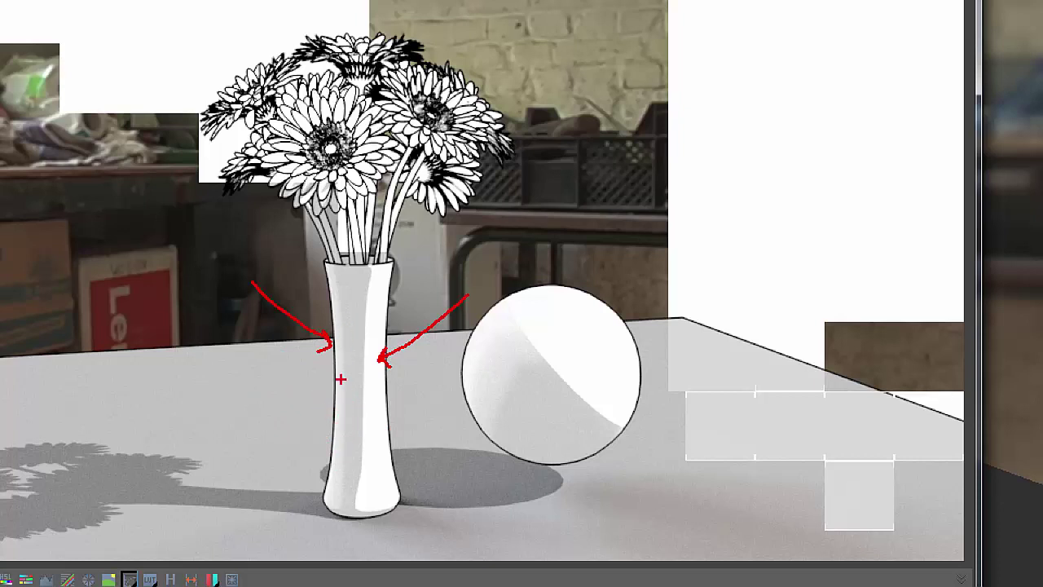
left_click_drag(365, 375, 365, 410)
left_click_drag(553, 373, 568, 387)
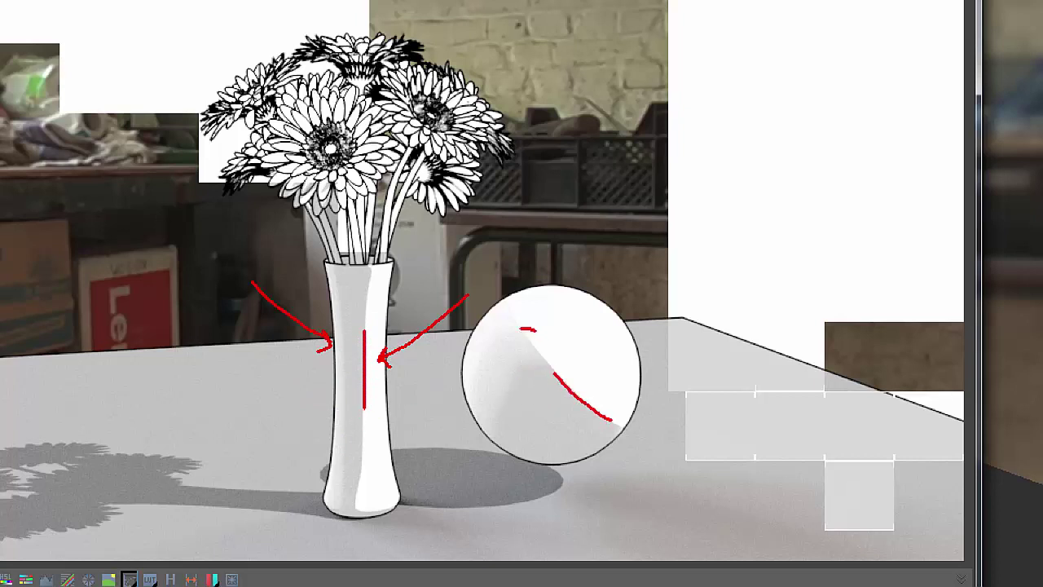
left_click_drag(521, 329, 471, 406)
left_click_drag(553, 345, 504, 461)
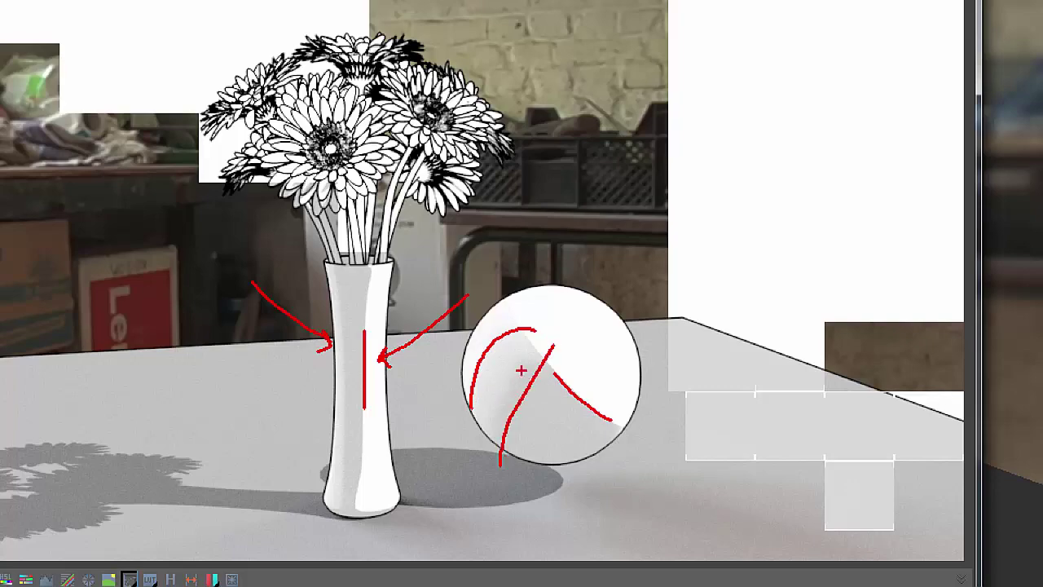
key("Escape")
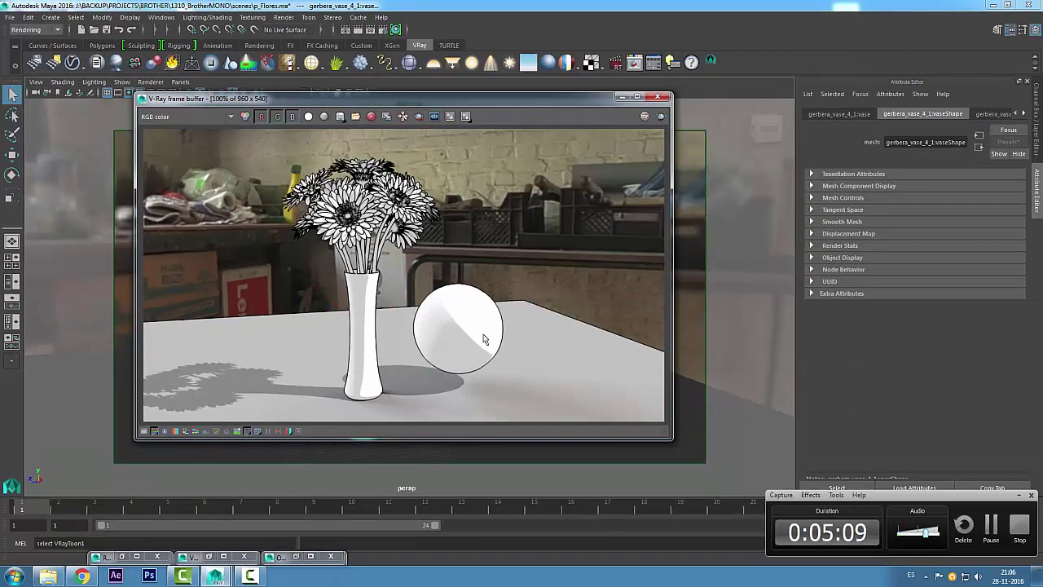
key("ctrl+1")
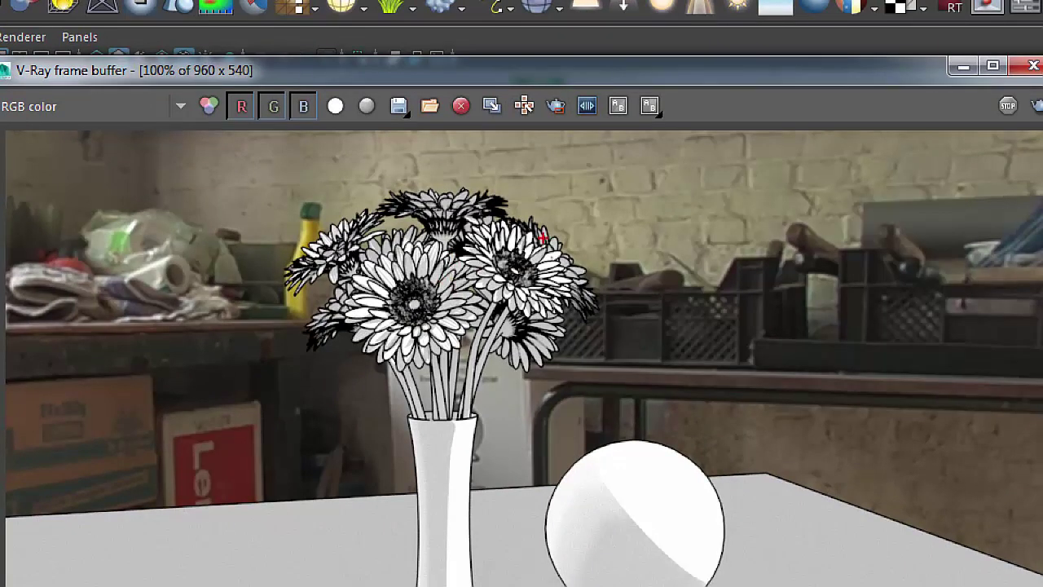
scroll(424, 305, "down", 2)
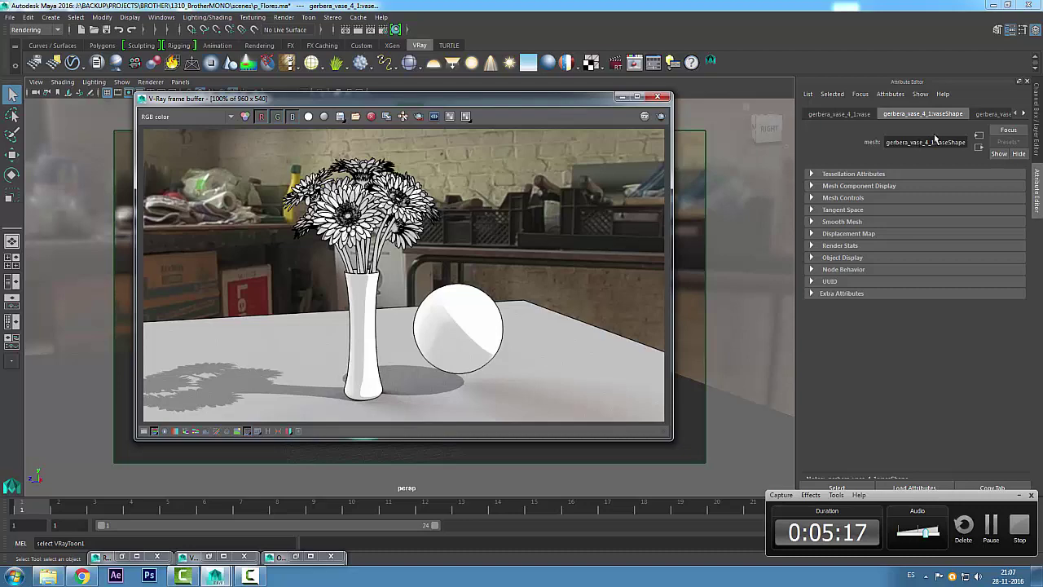
Set the shadedBrightnessShader ramp colours to dark and light green with Linear interpolation.
left_click(1000, 114)
left_click(1024, 113)
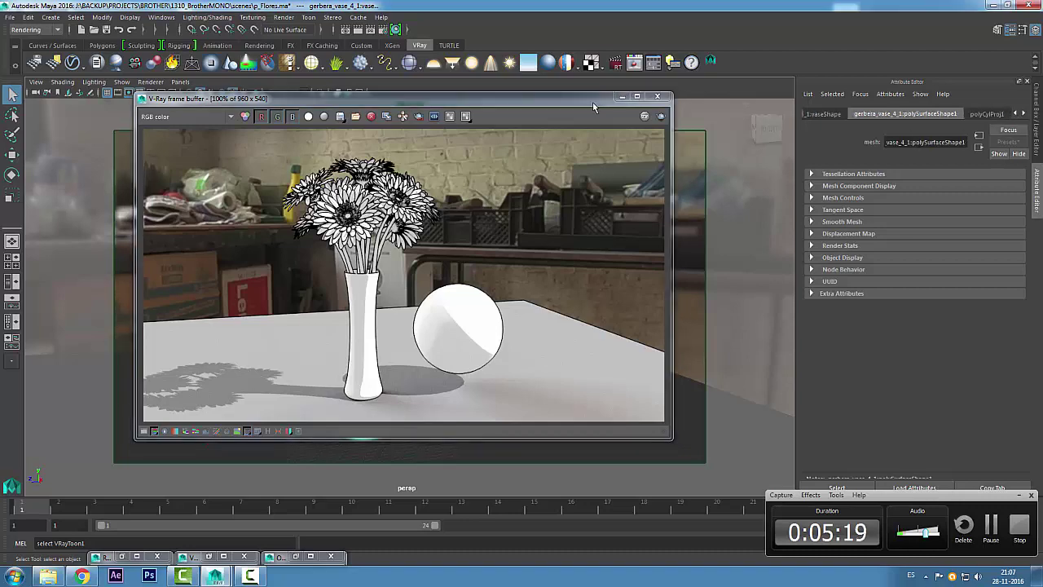
left_click_drag(593, 102, 471, 439)
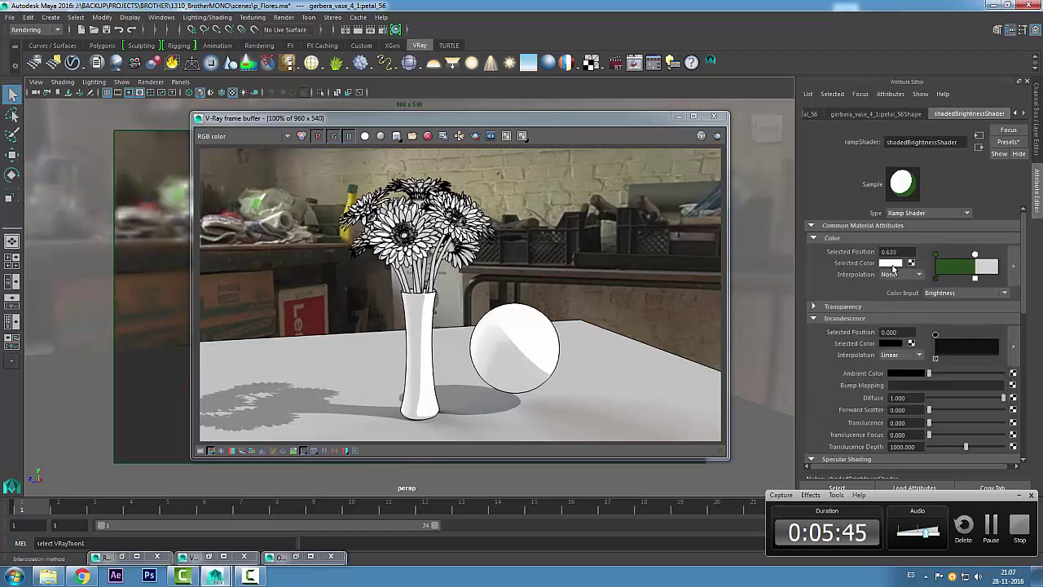
left_click(894, 264)
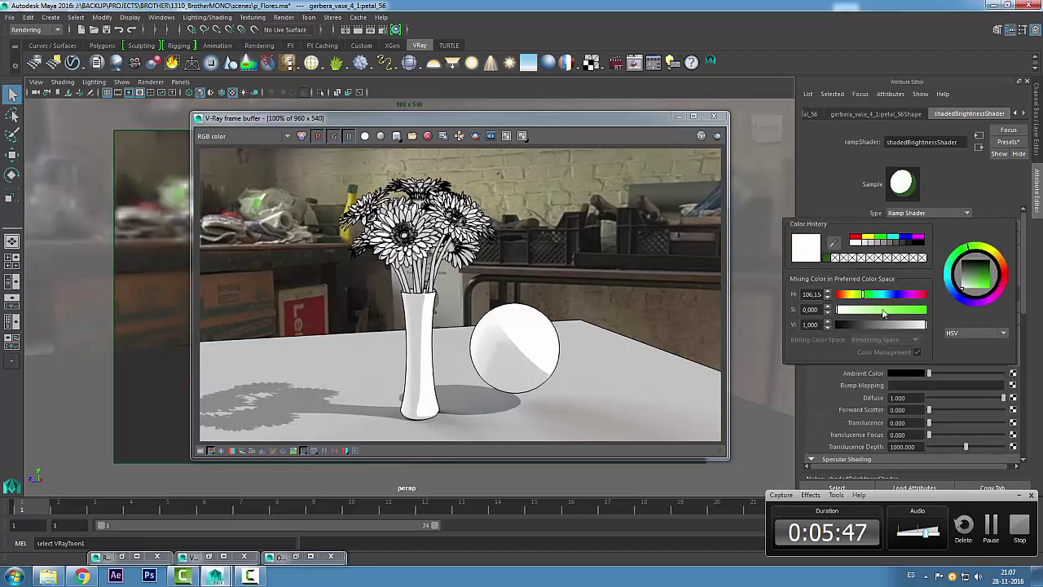
left_click(828, 258)
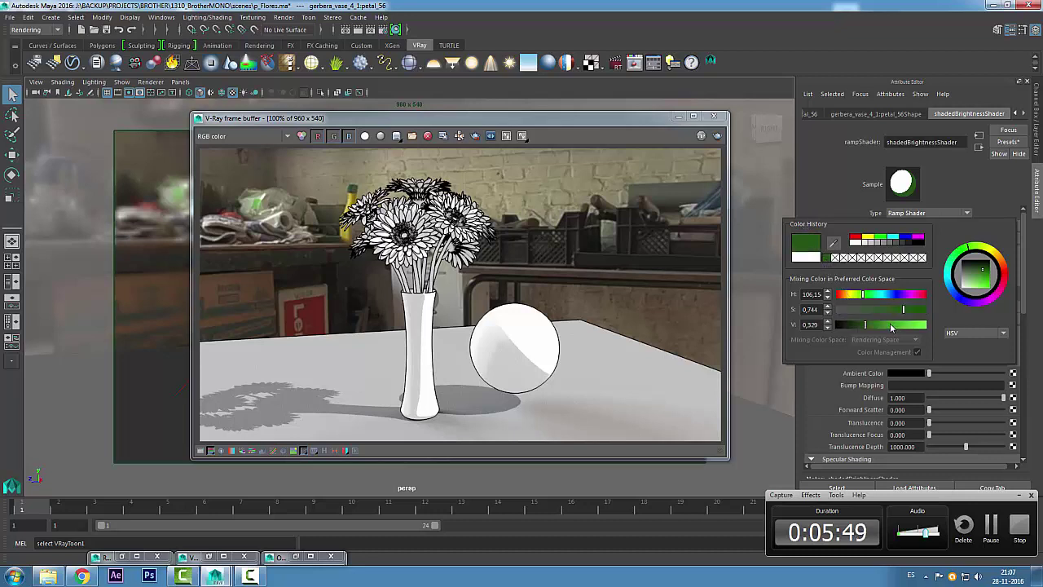
left_click(897, 324)
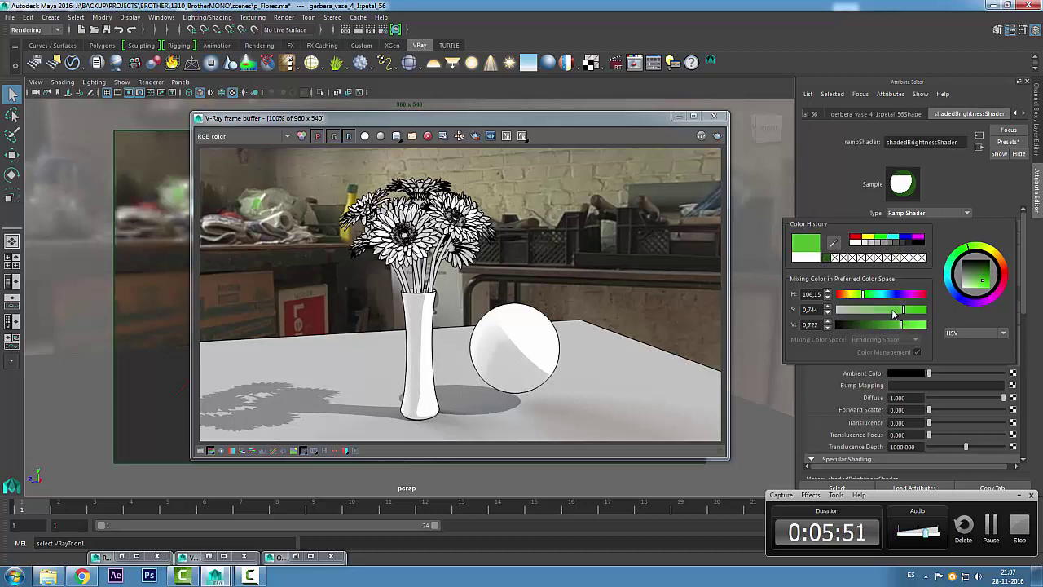
left_click(936, 254)
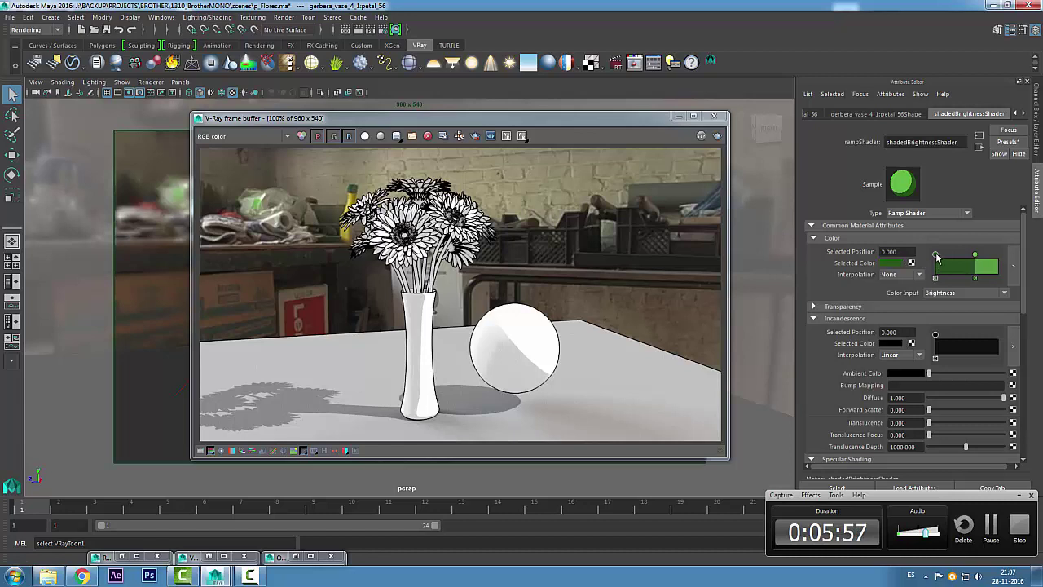
left_click(920, 277)
left_click(905, 292)
left_click_drag(937, 256, 968, 256)
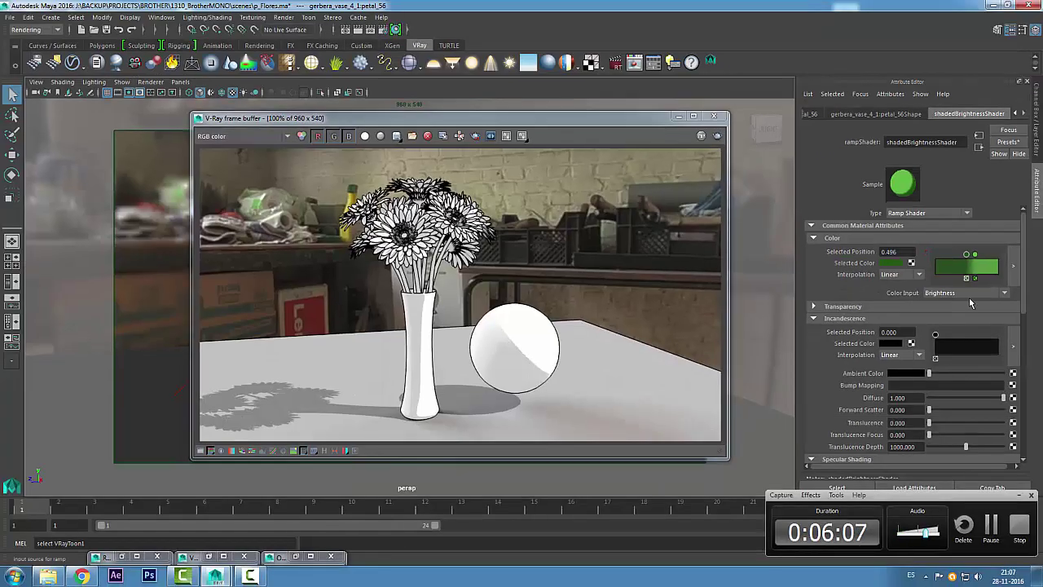
Set Diffuse to 0.615, move the dark-green ramp entry from 0.496 to 0.052, and re-render.
left_click(718, 137)
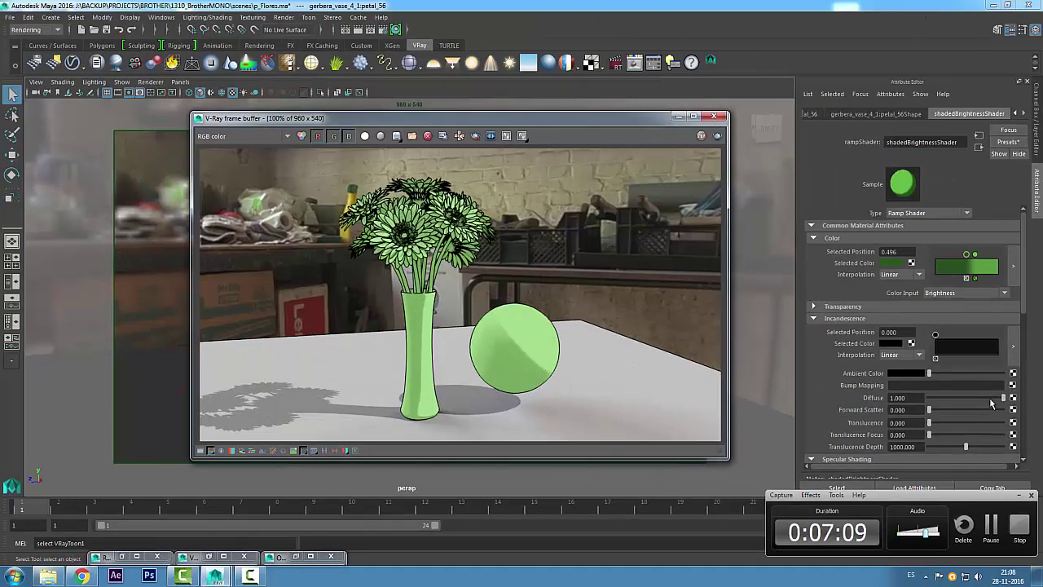
left_click(977, 397)
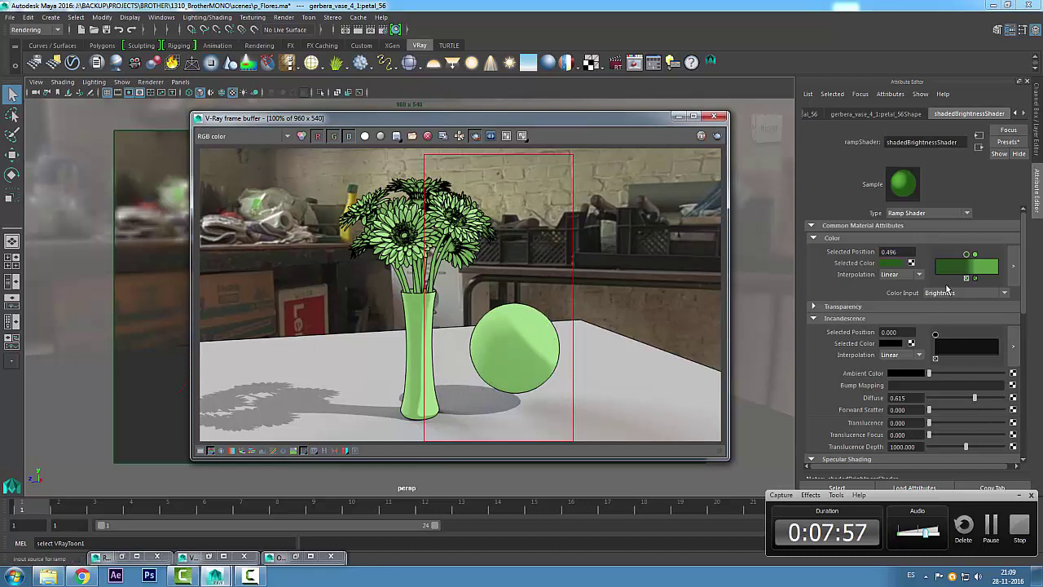
left_click(965, 256)
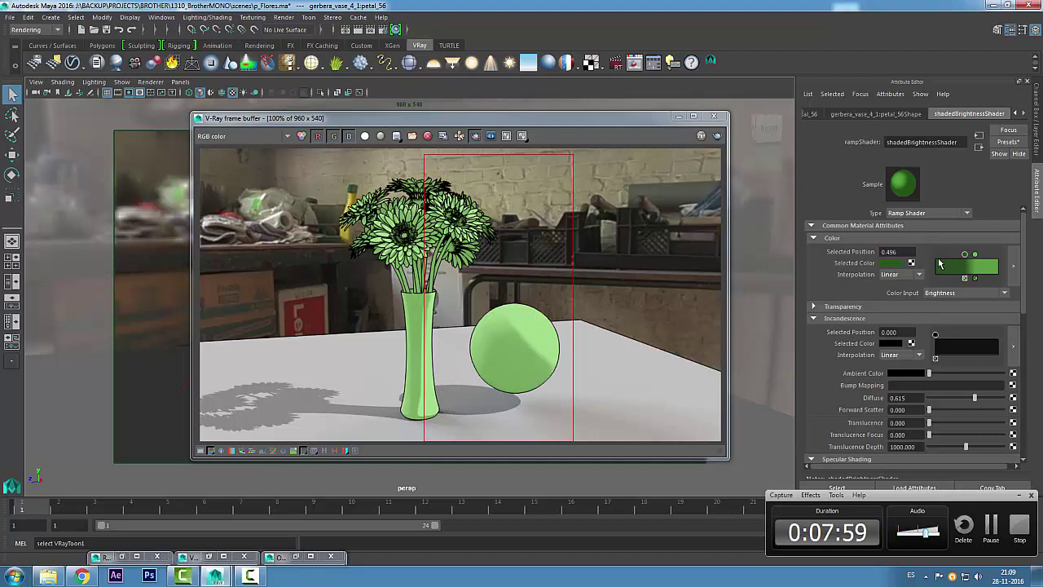
left_click(939, 263)
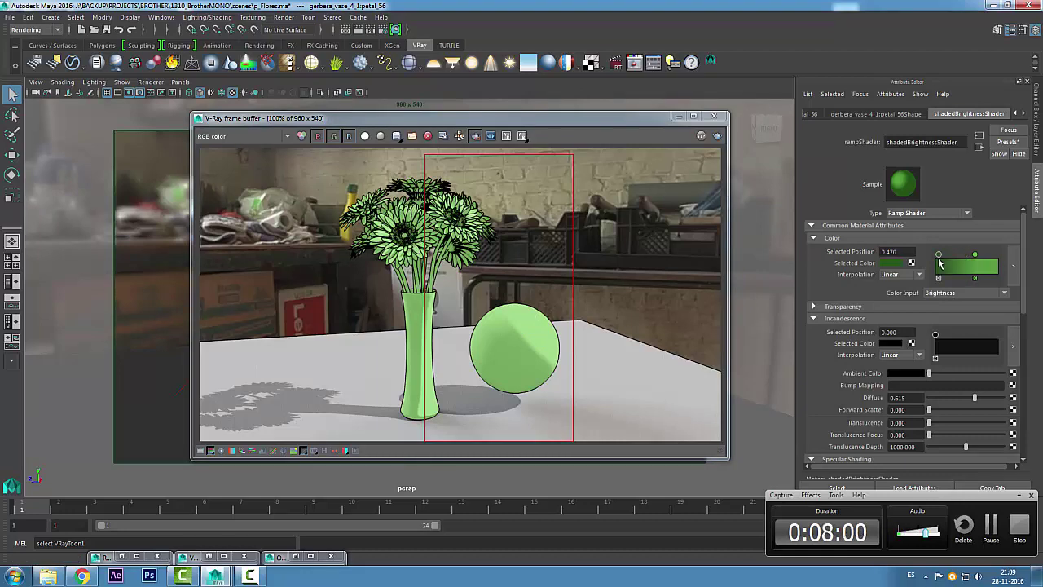
left_click(716, 138)
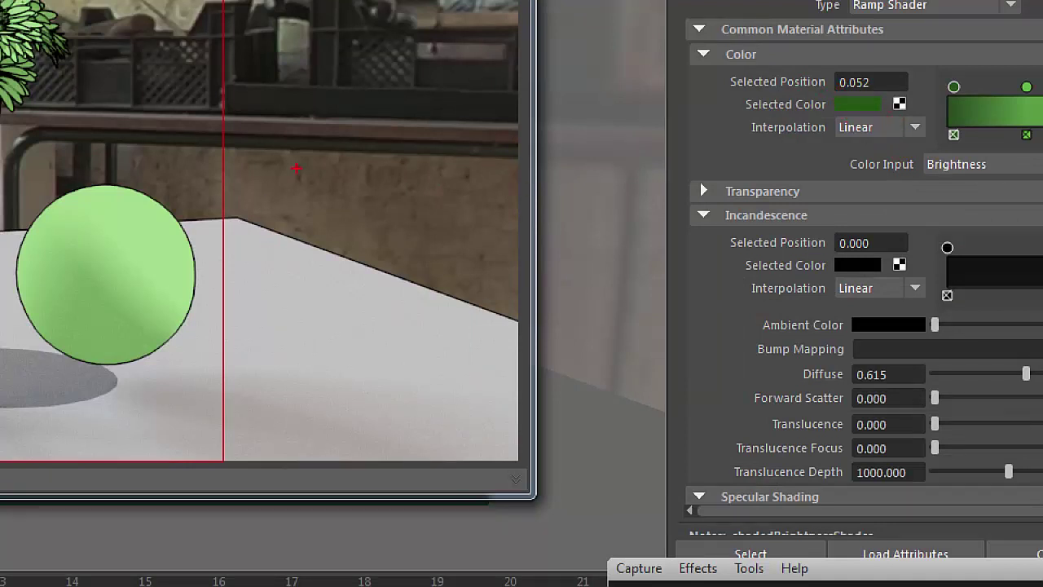
mouse_move(407, 71)
left_mouse_down()
mouse_move(236, 194)
mouse_move(271, 198)
left_mouse_up()
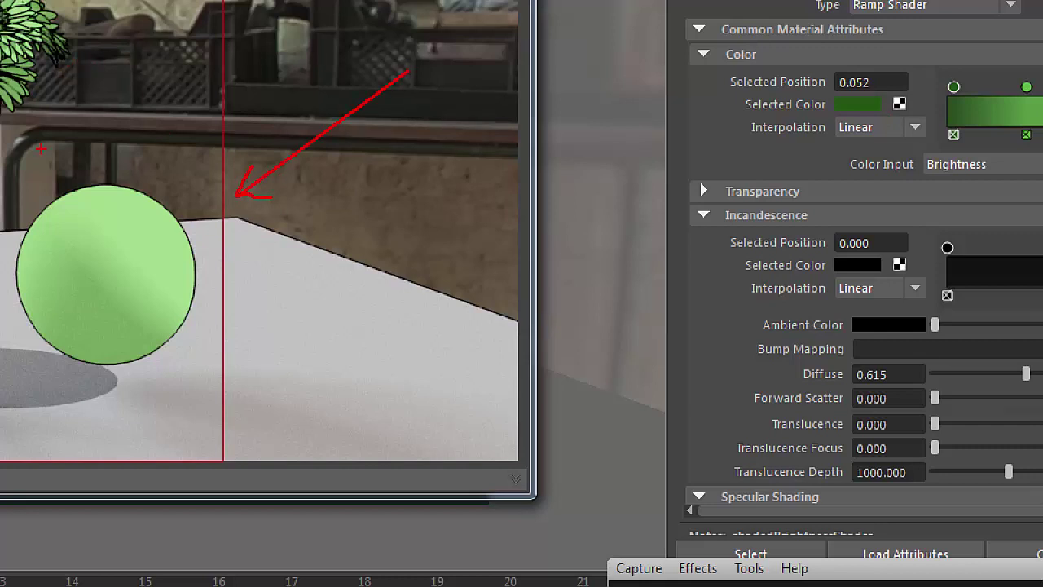
mouse_move(55, 104)
left_mouse_down()
mouse_move(45, 236)
mouse_move(51, 200)
left_mouse_up()
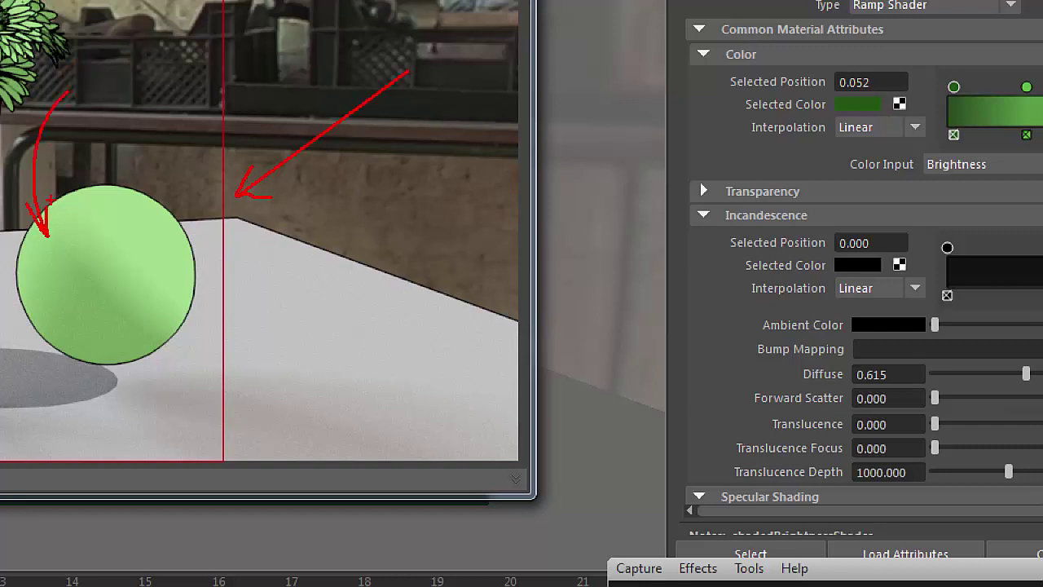
left_click_drag(361, 314, 239, 417)
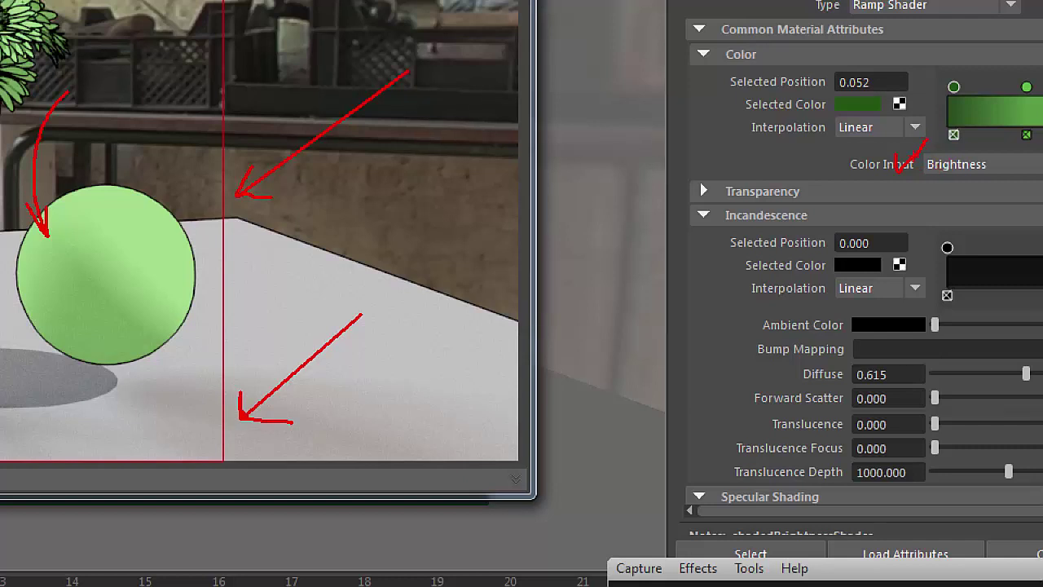
left_click_drag(989, 151, 985, 150)
left_click_drag(167, 412, 83, 333)
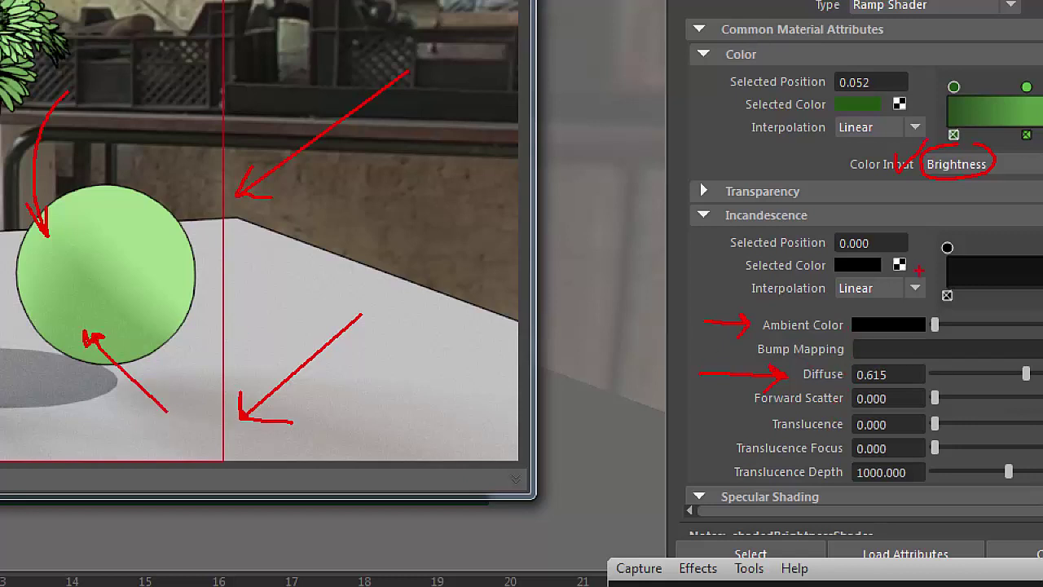
key("Escape")
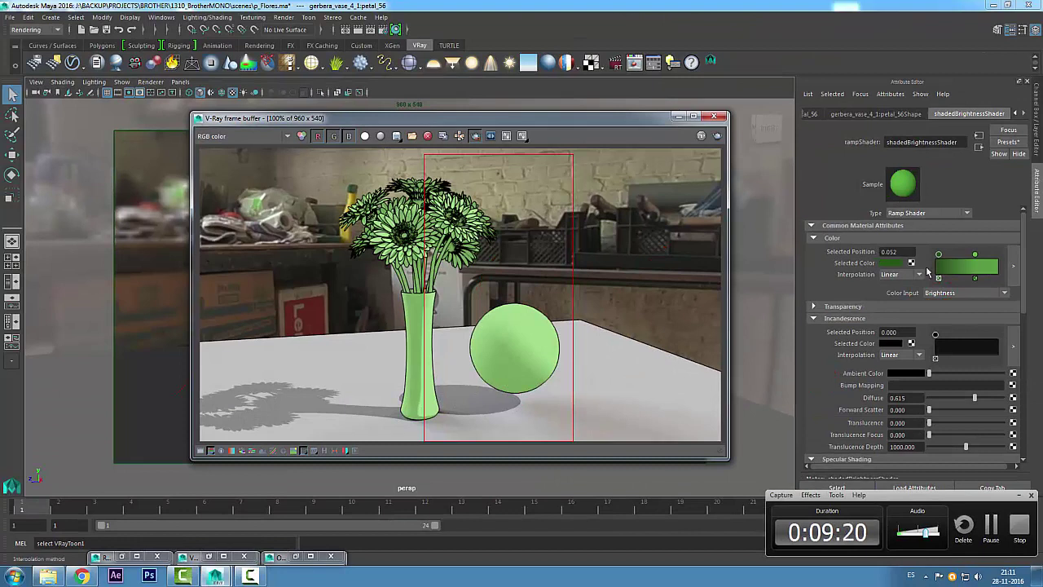